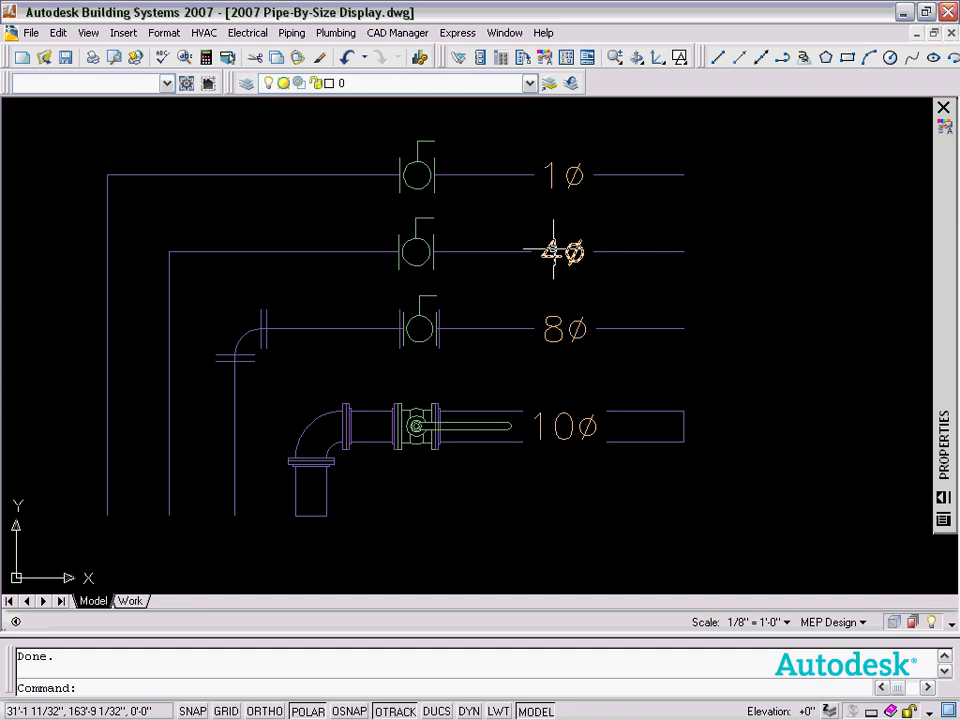
Select the four pipe segments carrying the diameter labels, examine their shared properties, and clear the selection
mouse_move(498, 250)
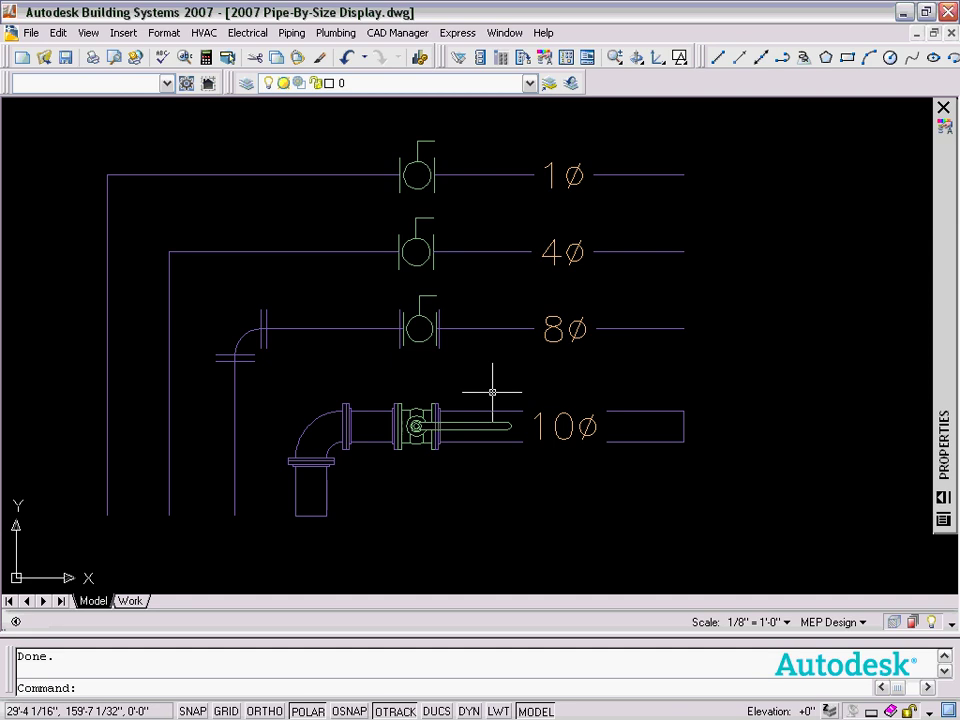
left_click(492, 328)
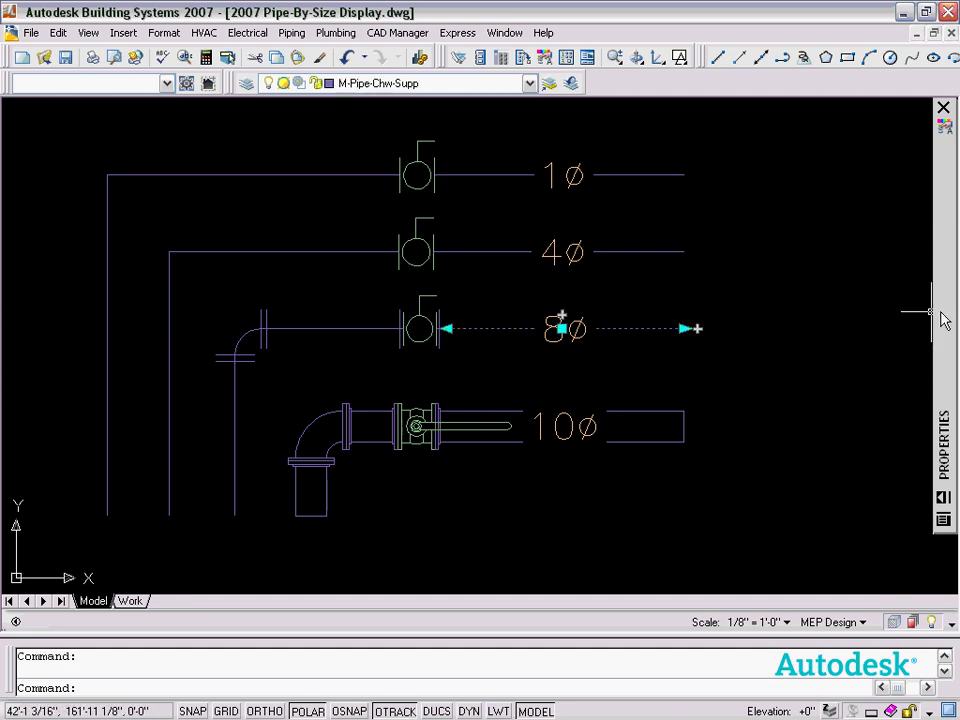
mouse_move(943, 318)
left_click(643, 294)
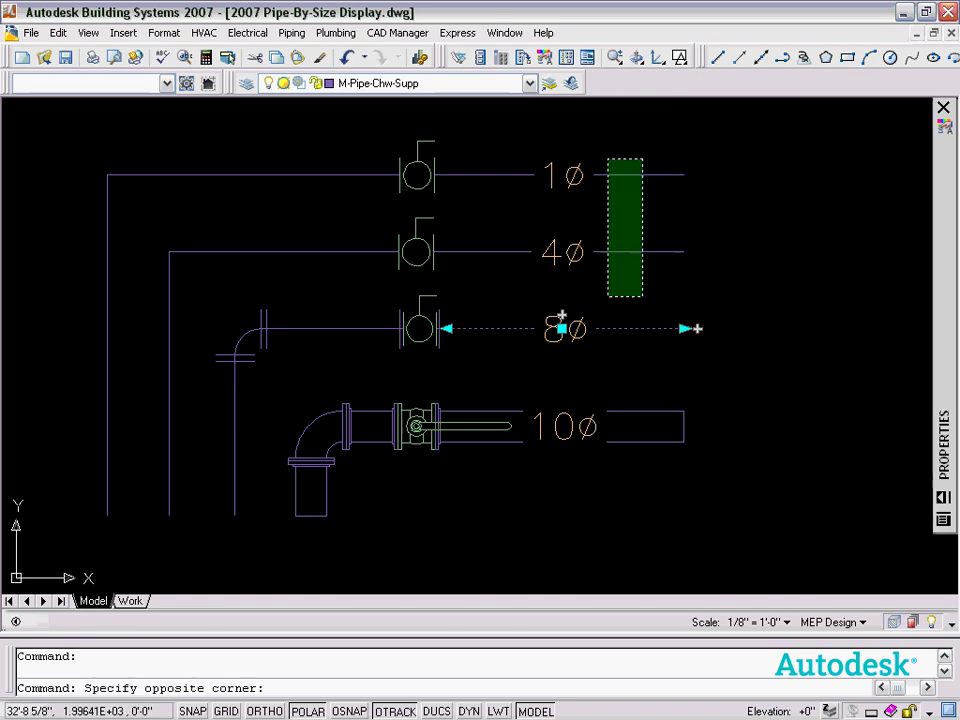
left_click(609, 156)
left_click(643, 405)
mouse_move(943, 440)
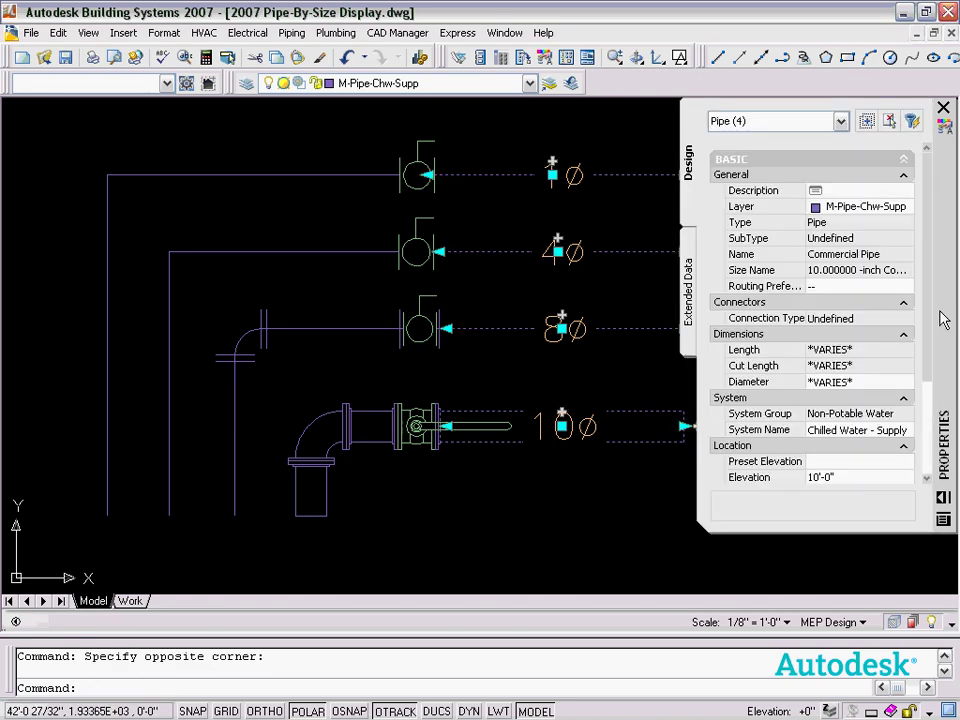
key("Escape")
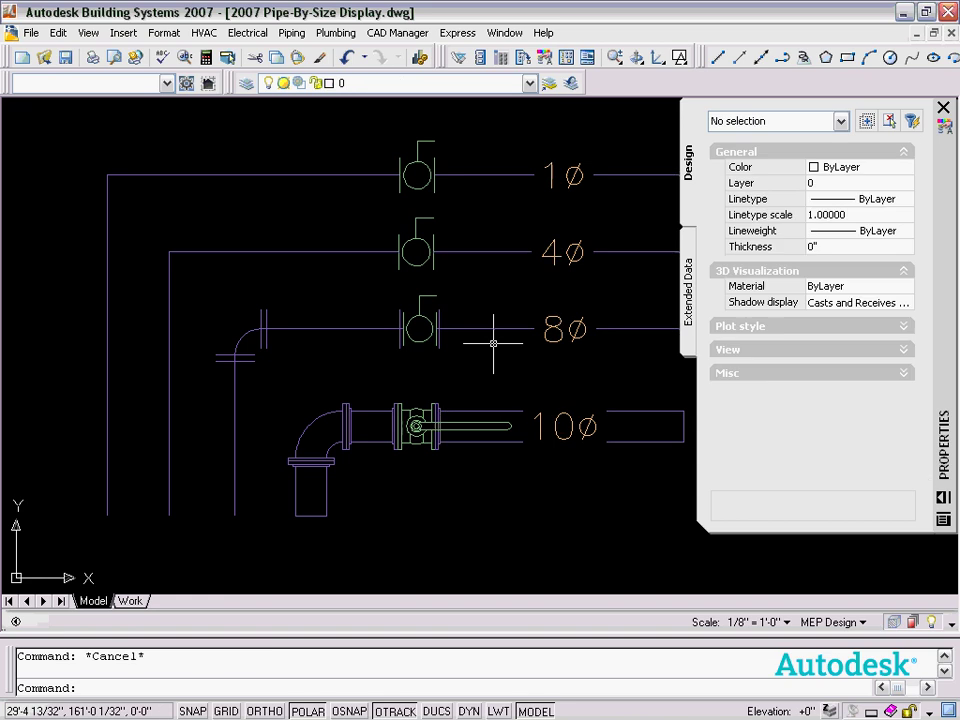
Review the pipe size display settings of the Chilled Water - Supply pipe system definition in the Style Manager
left_click(164, 33)
left_click(177, 56)
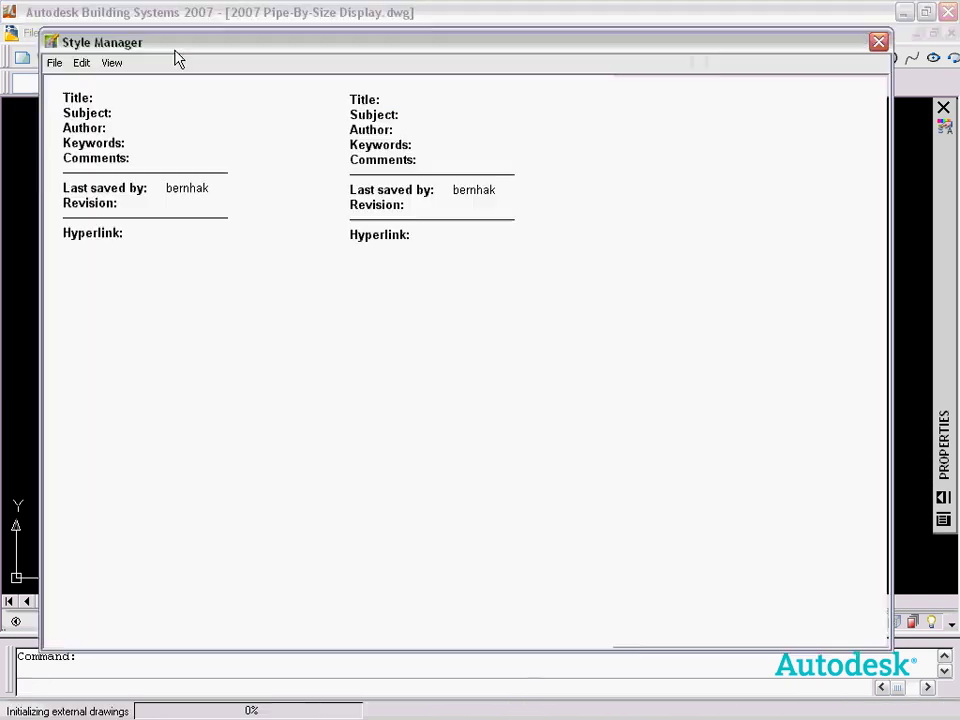
left_click(74, 202)
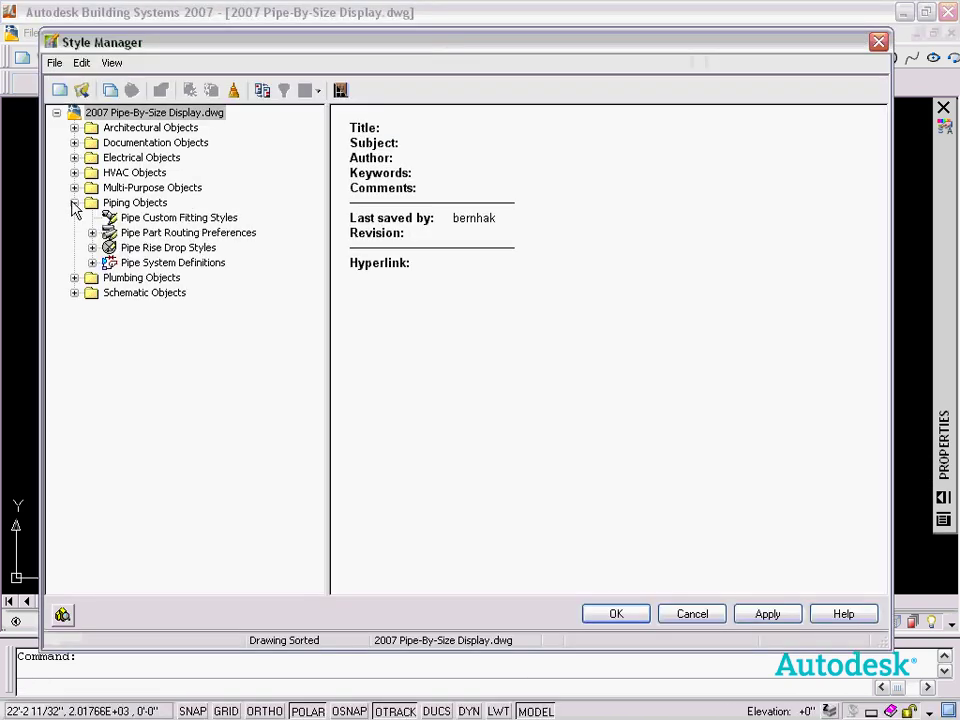
left_click(92, 262)
left_click(146, 264)
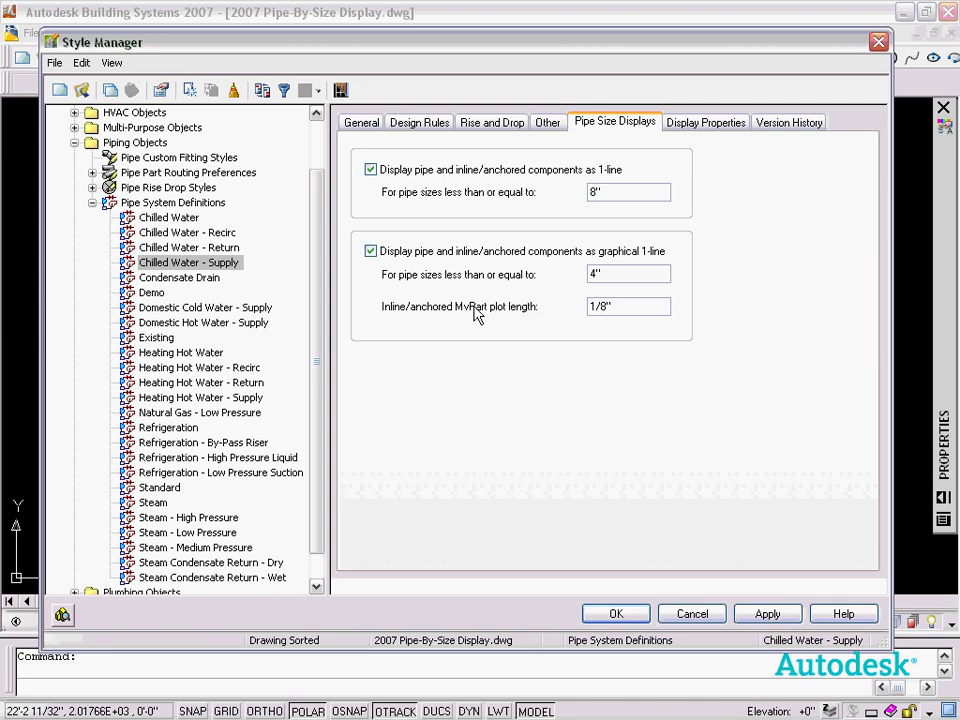
left_click(608, 618)
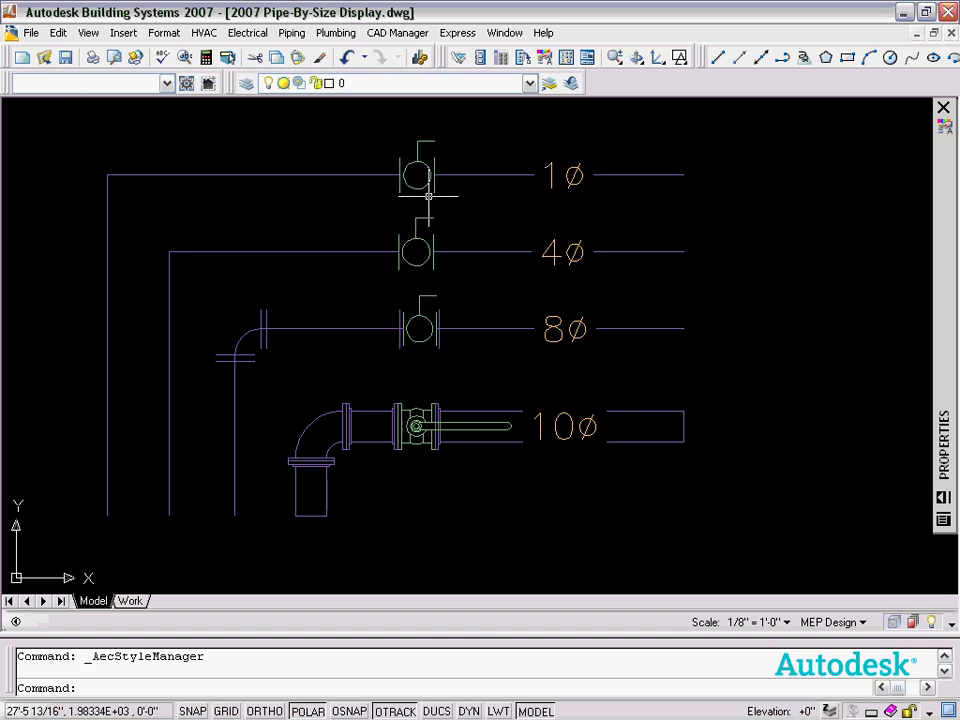
Set the drawing scale to 1/4" = 1'-0" and update all objects to it
mouse_move(420, 190)
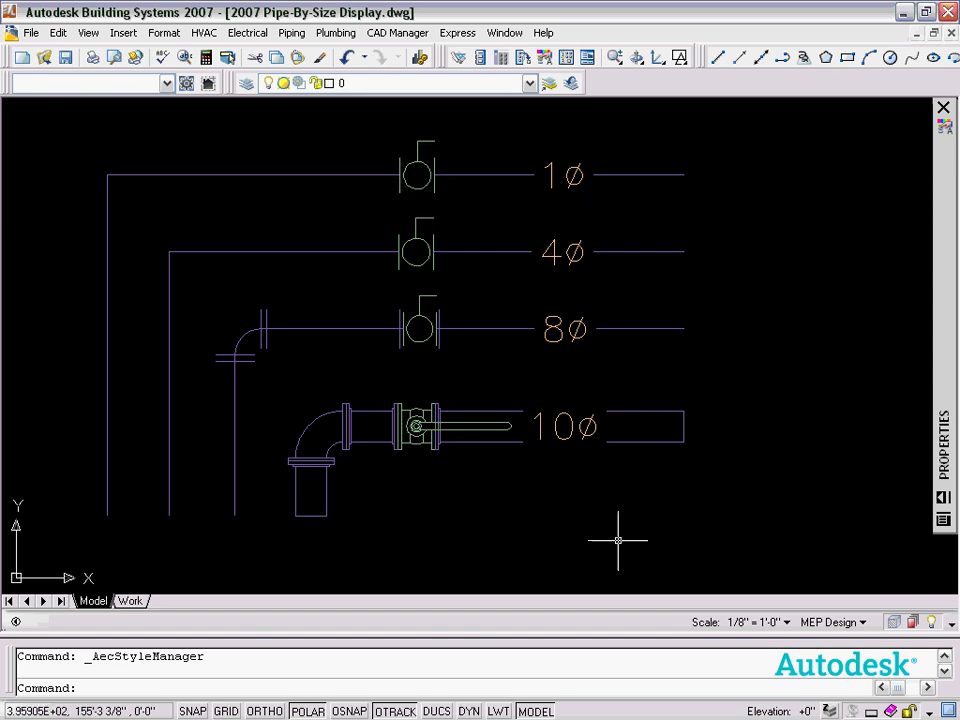
left_click(755, 628)
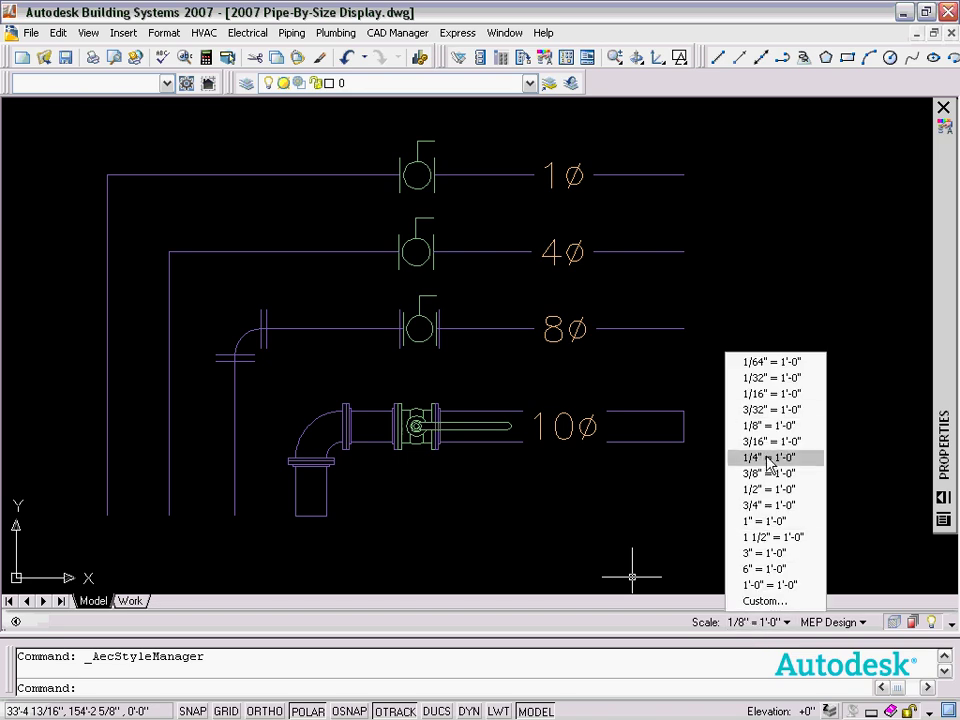
left_click(770, 458)
left_click(420, 57)
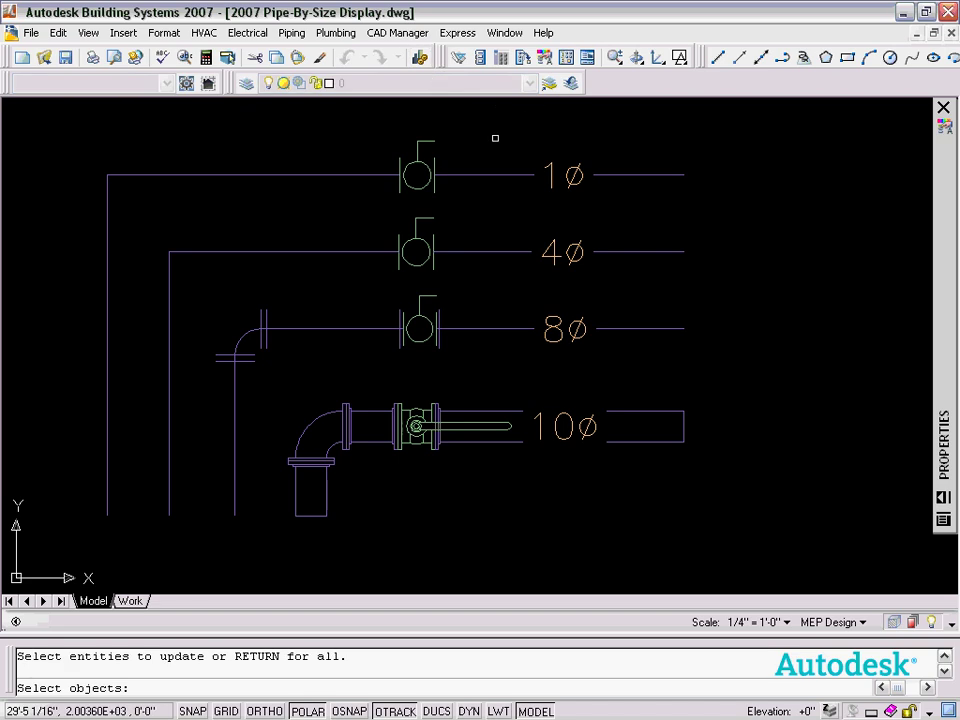
key("Return")
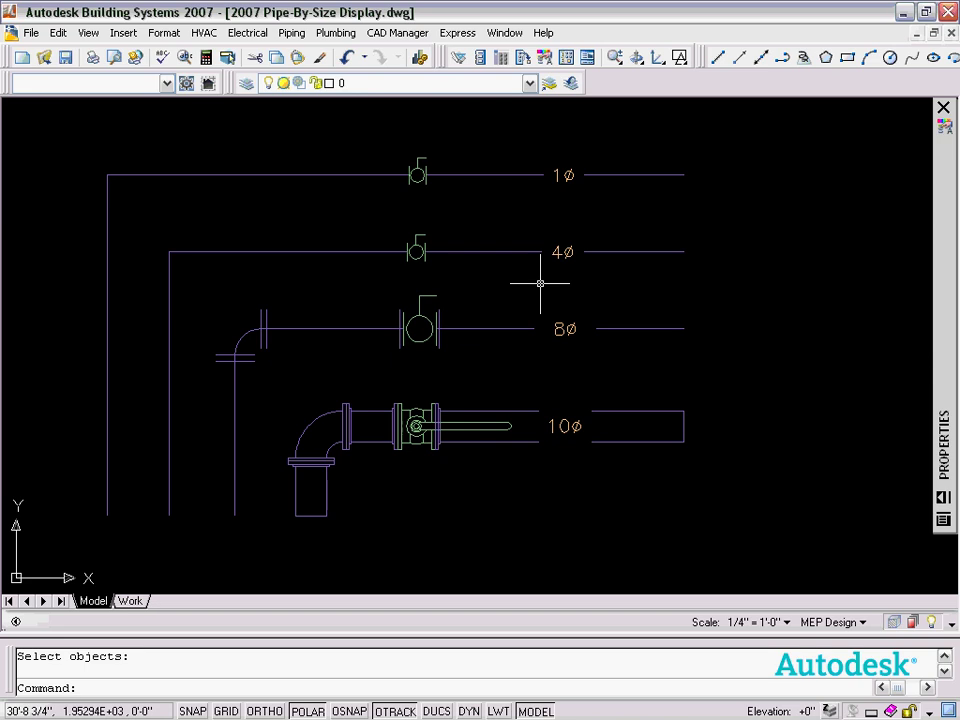
In the Chilled Water - Supply pipe system definition, set the maximum pipe size for graphical 1-line display to 3"
mouse_move(421, 246)
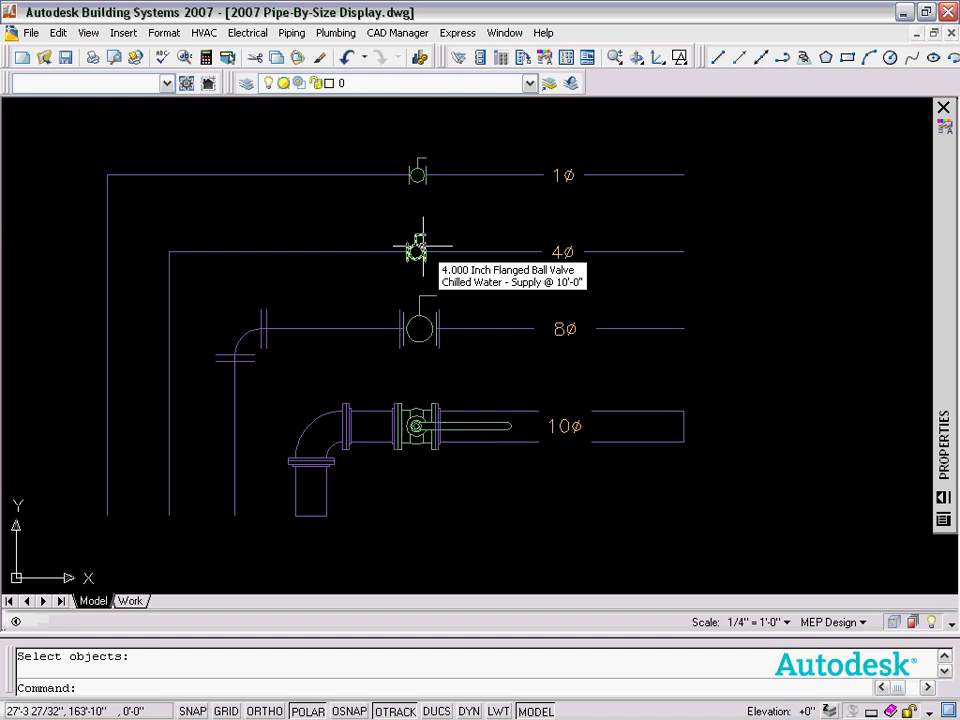
left_click(247, 33)
mouse_move(164, 33)
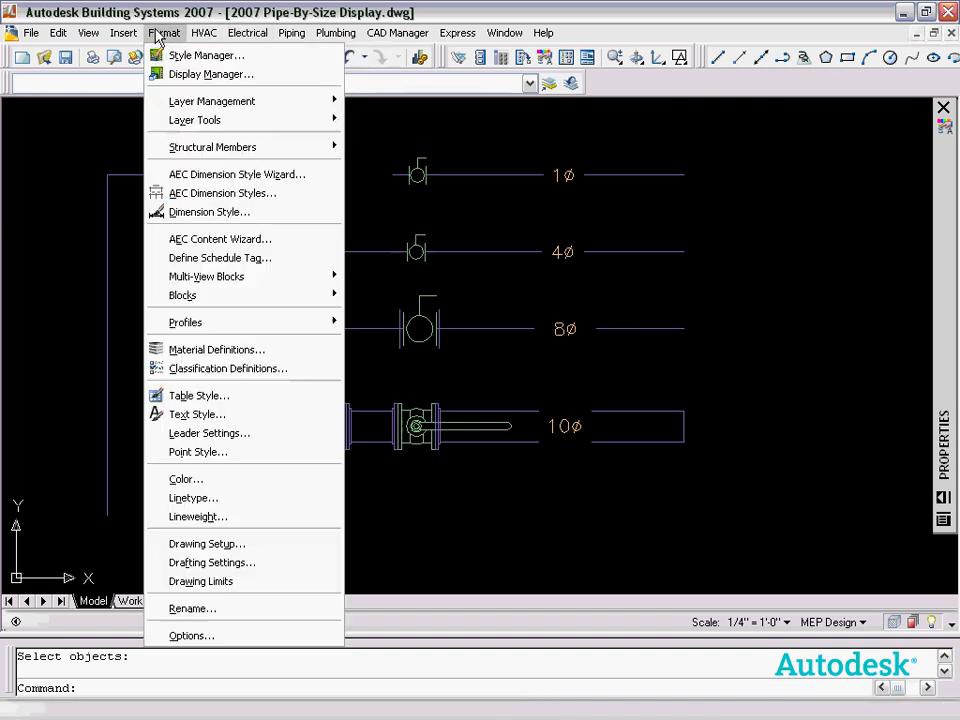
left_click(170, 56)
left_click(74, 202)
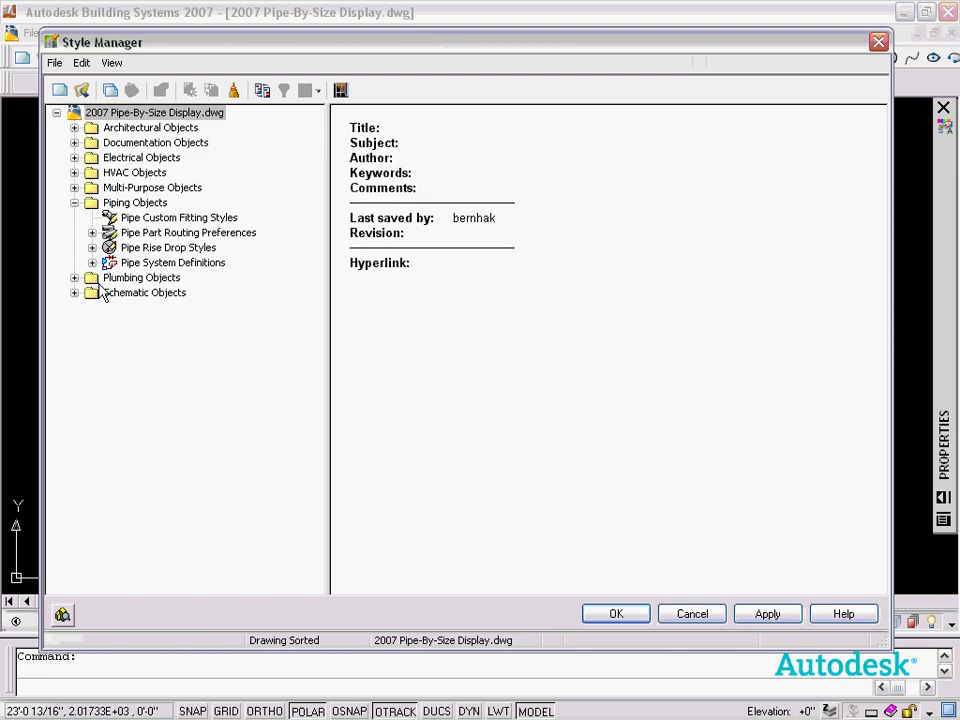
left_click(93, 263)
left_click(150, 262)
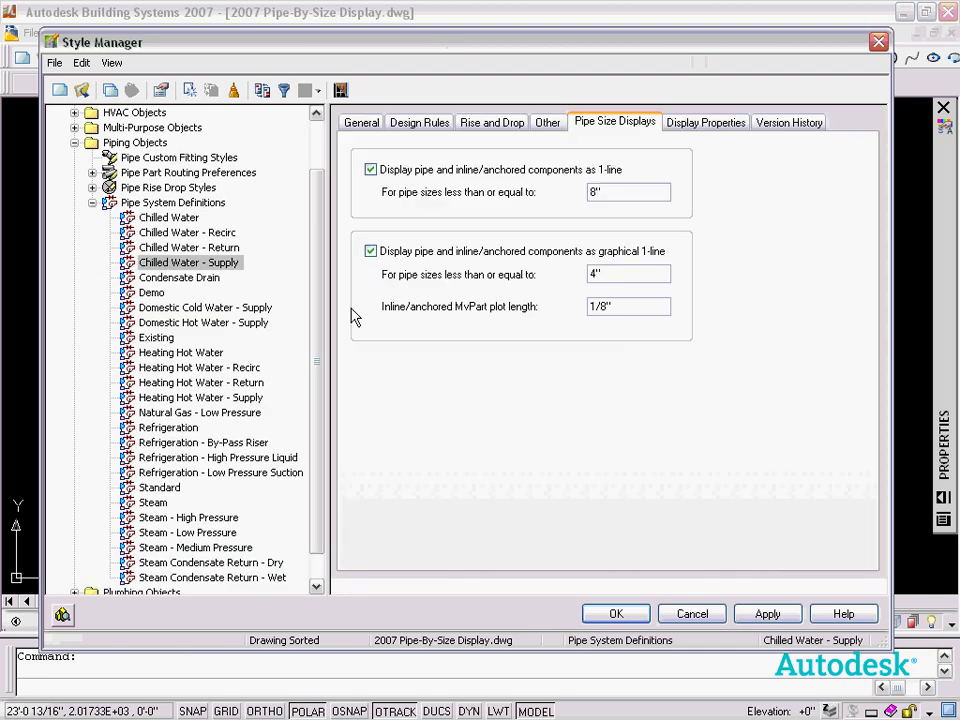
left_click_drag(598, 273, 577, 273)
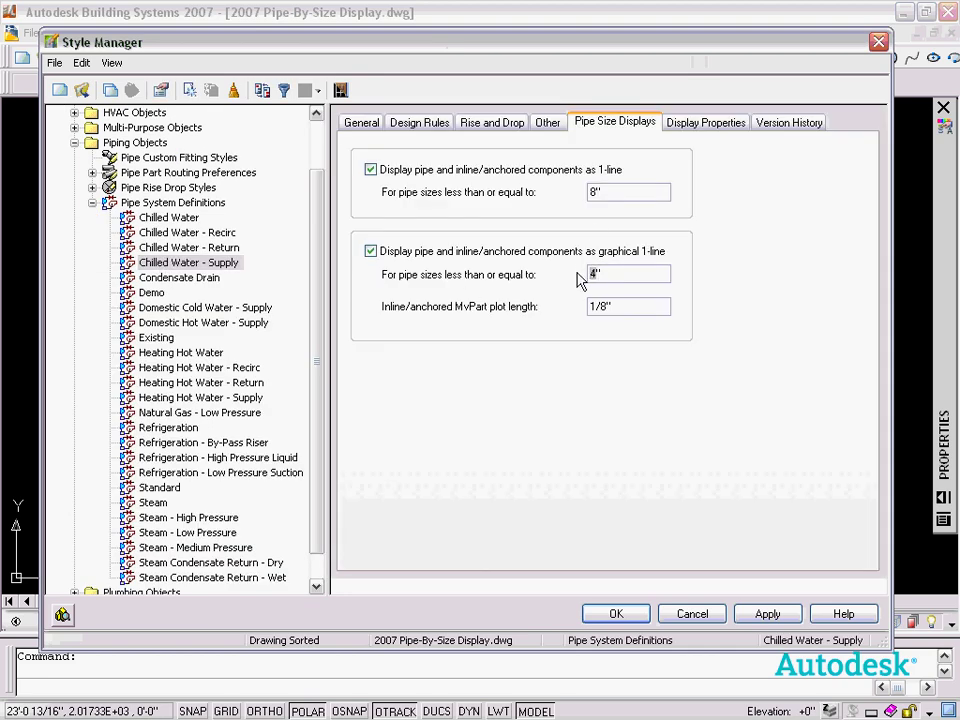
type("8")
left_click(616, 614)
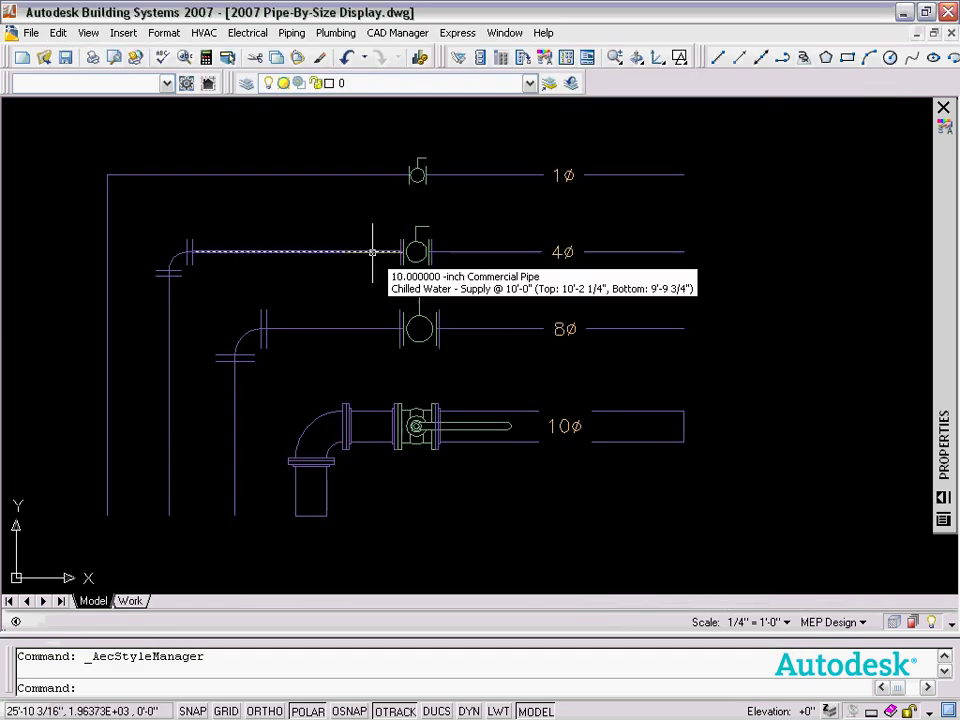
Turn off the graphical 1-line display of pipes and inline components for the Chilled Water - Supply system definition
mouse_move(371, 174)
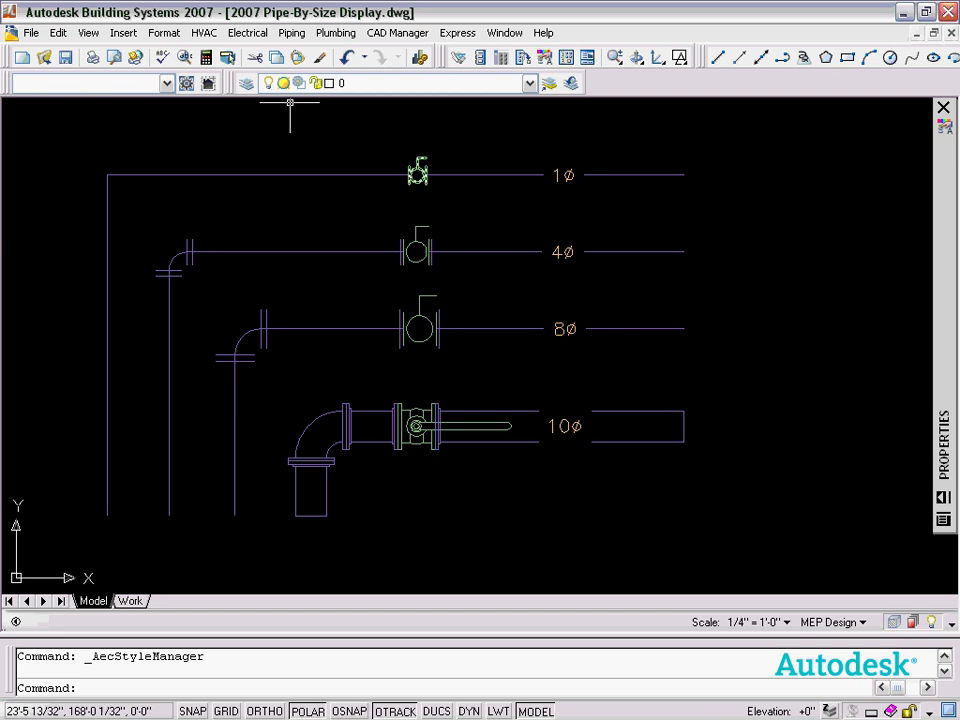
left_click(204, 37)
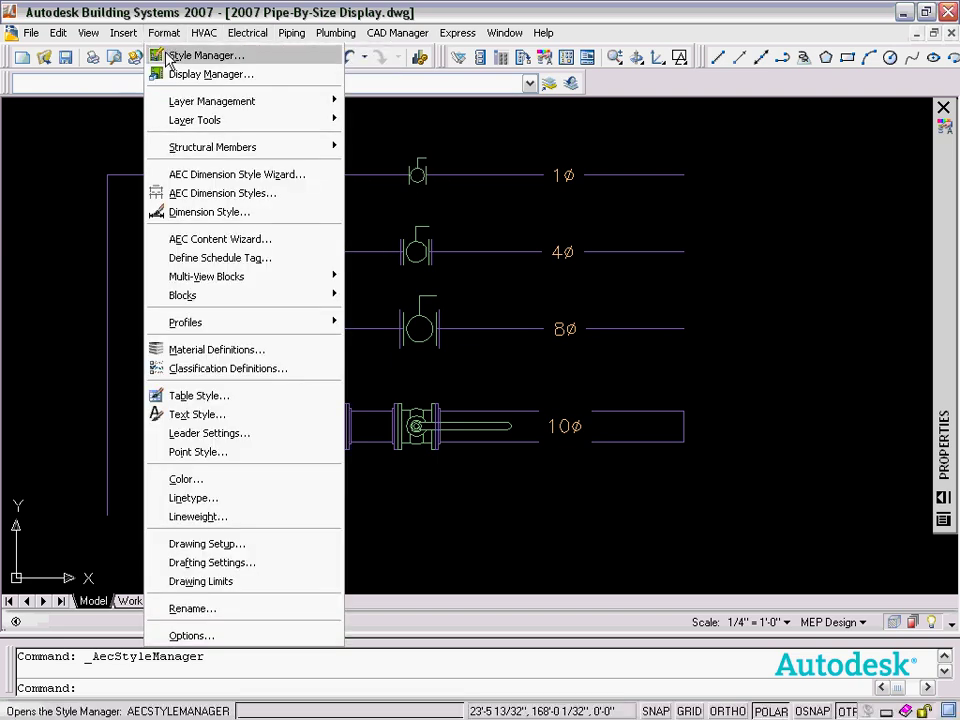
left_click(182, 56)
left_click(74, 203)
left_click(91, 262)
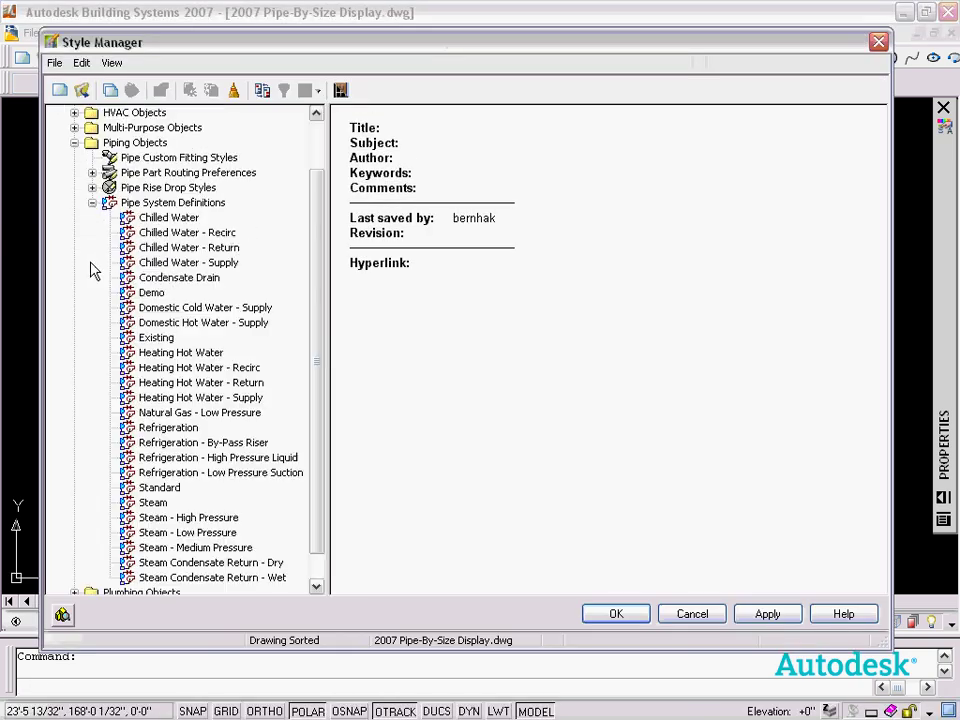
left_click(172, 262)
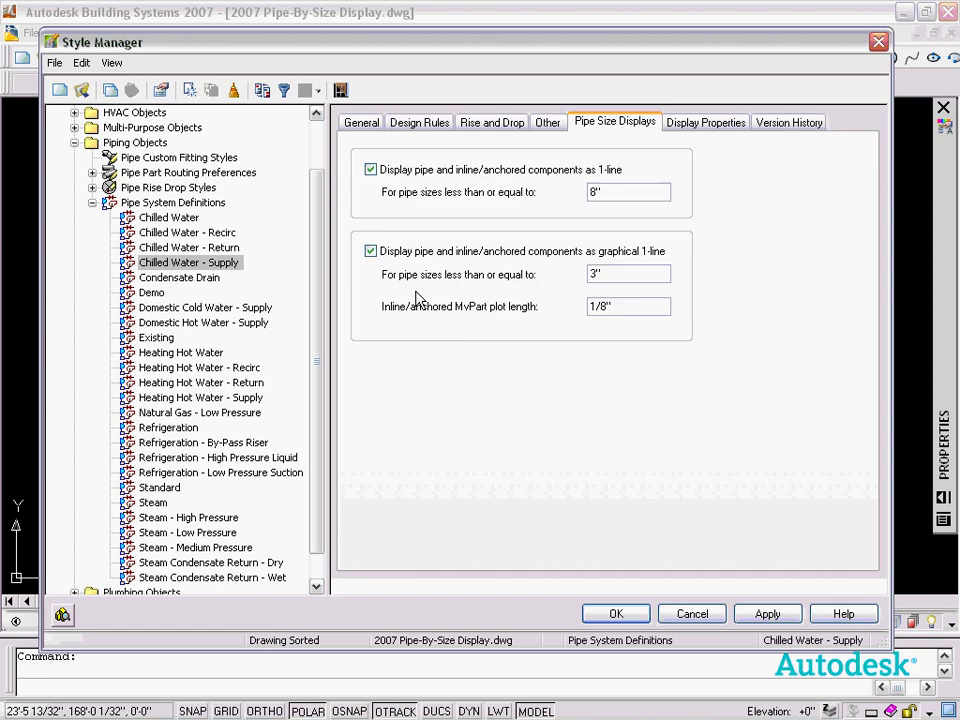
left_click(369, 252)
left_click(614, 612)
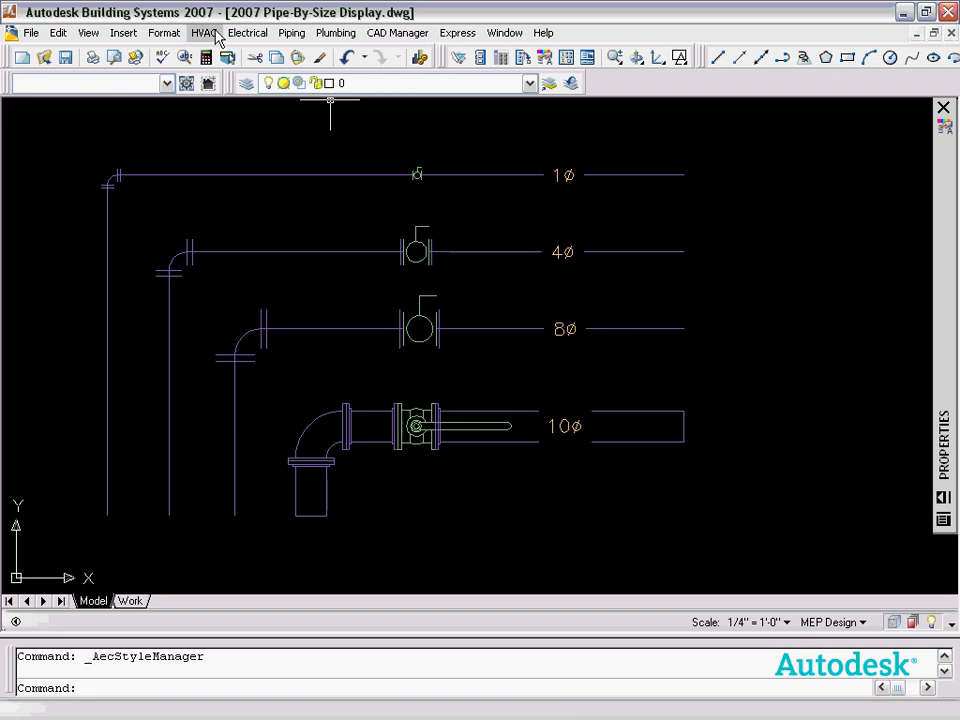
Turn graphical 1-line display back on for the Chilled Water - Supply system, for pipe sizes up to 4"
left_click(181, 36)
left_click(195, 56)
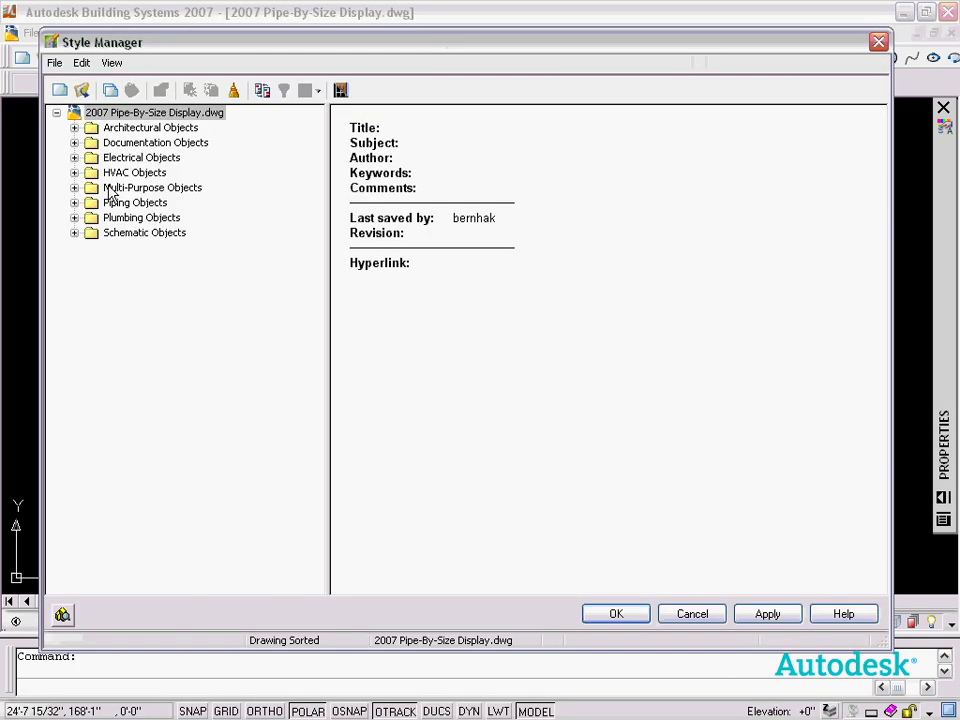
left_click(74, 202)
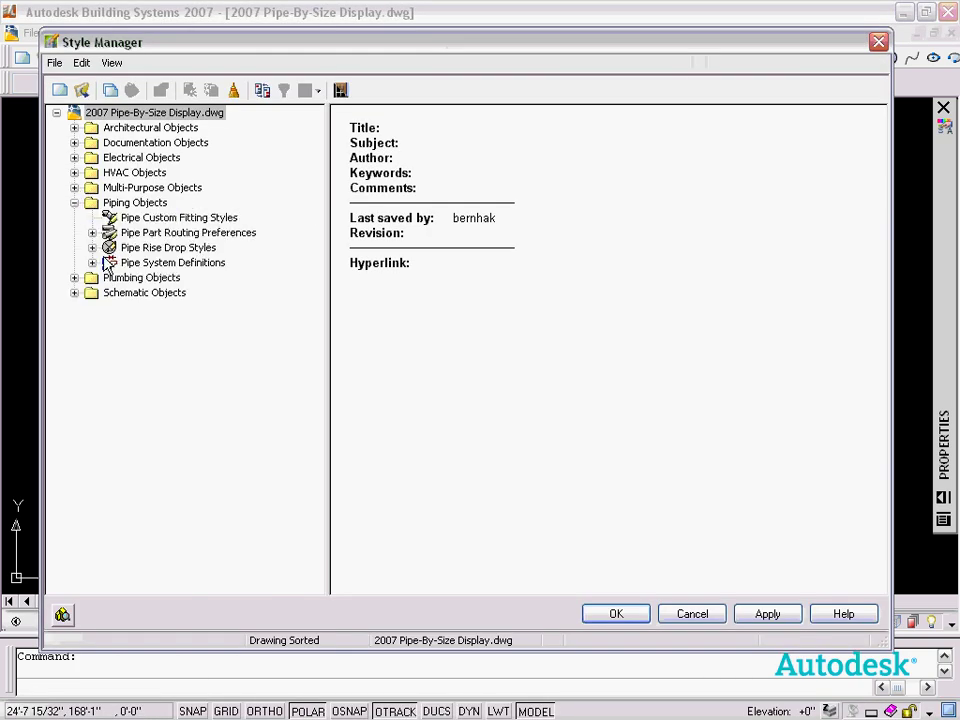
left_click(92, 262)
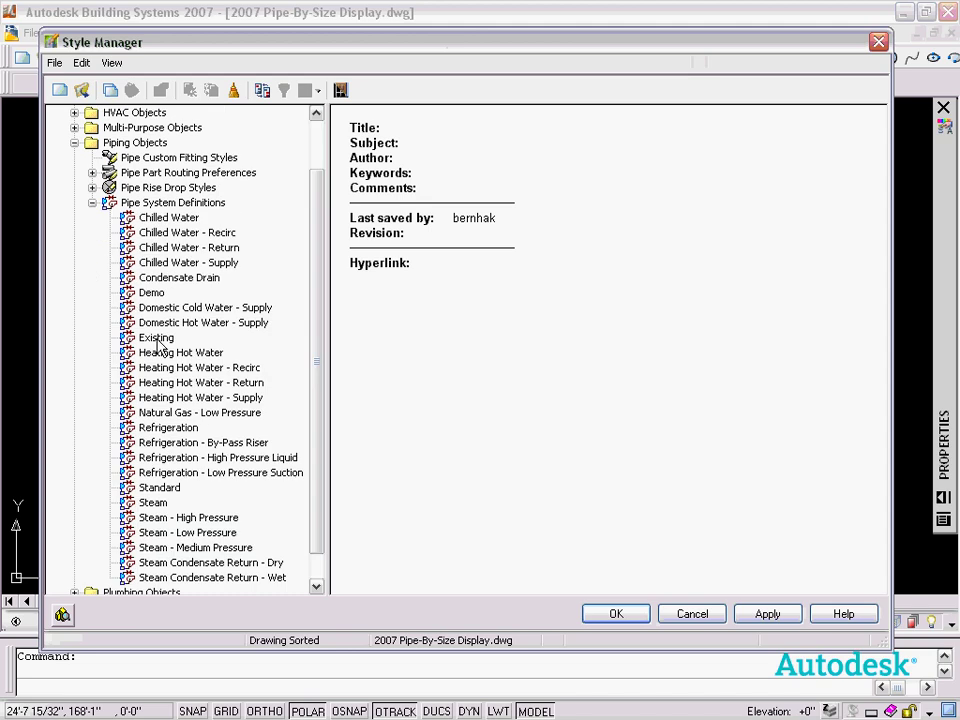
left_click(185, 262)
left_click(370, 252)
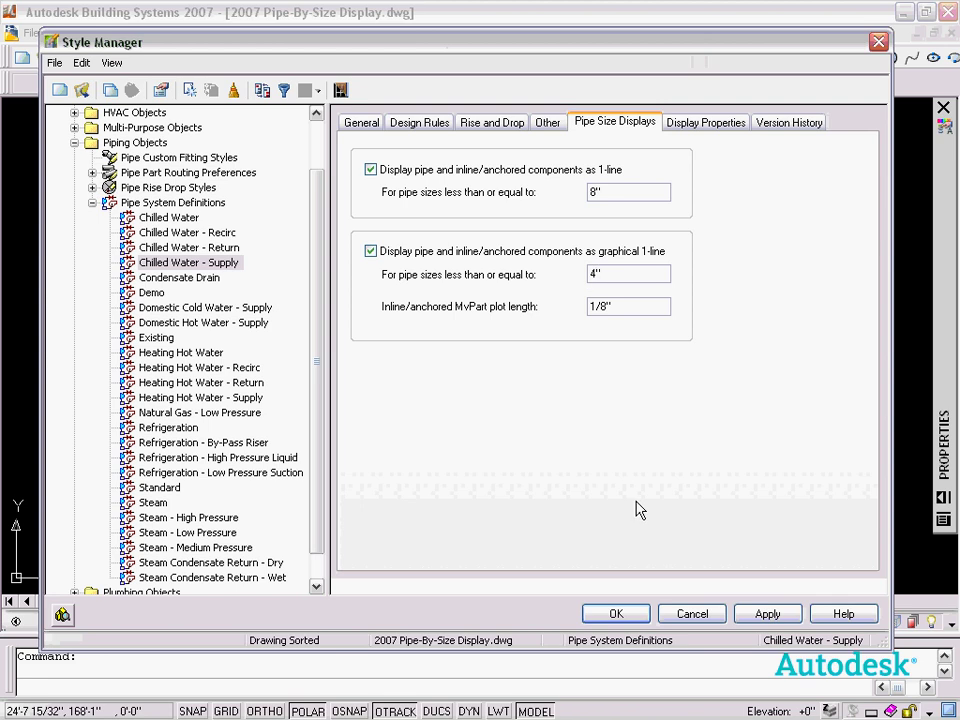
left_click(616, 613)
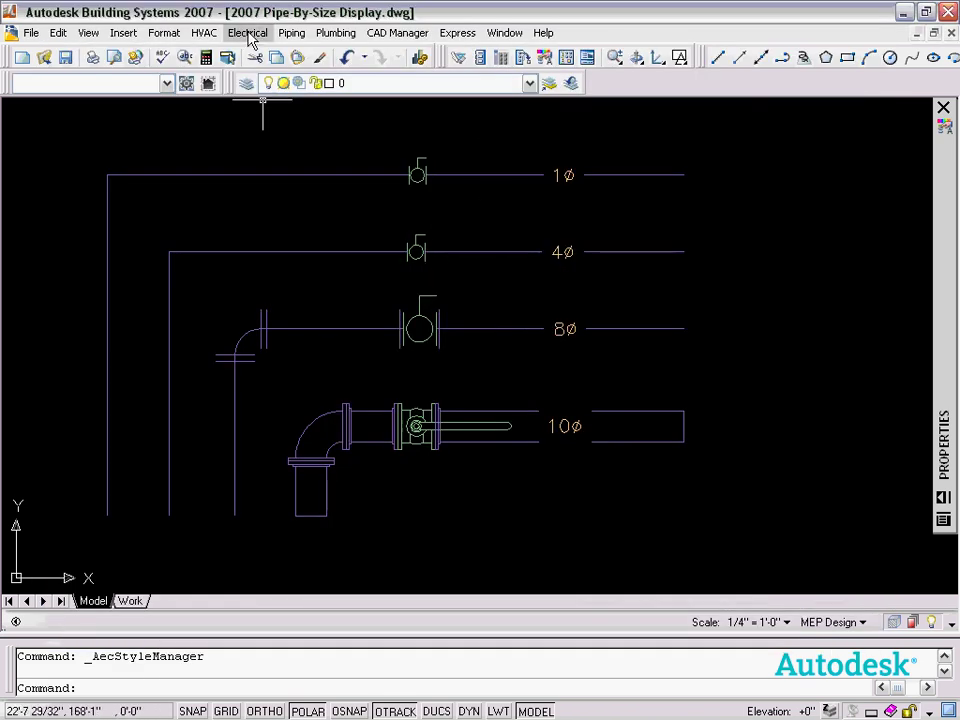
Examine the center line components of the Pipe object's Plan display representation in the Display Manager
left_click(162, 35)
left_click(155, 71)
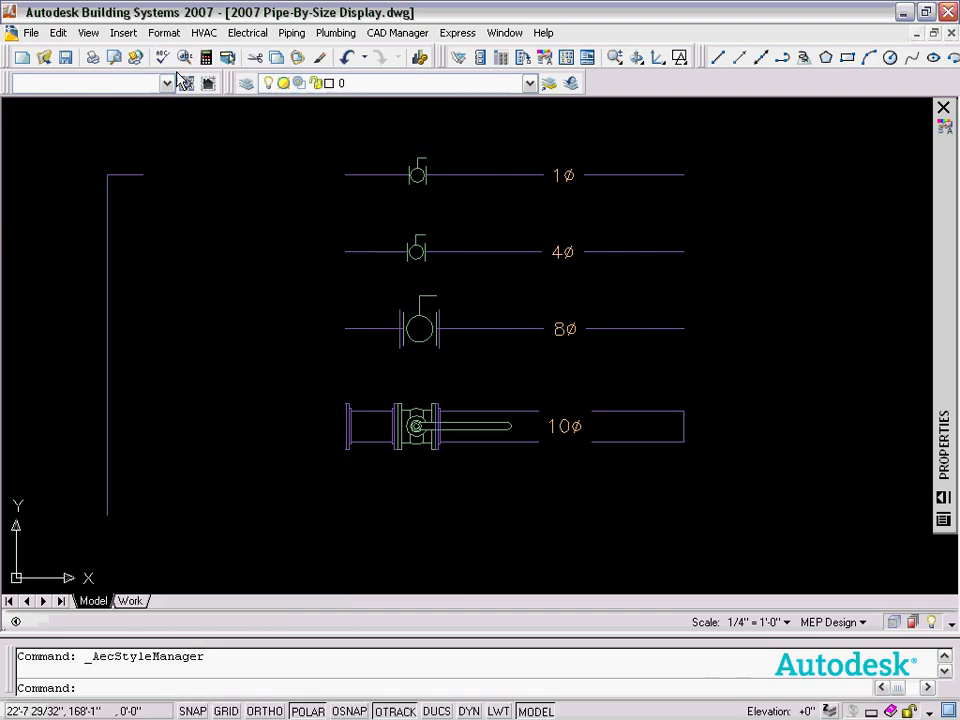
left_click(88, 165)
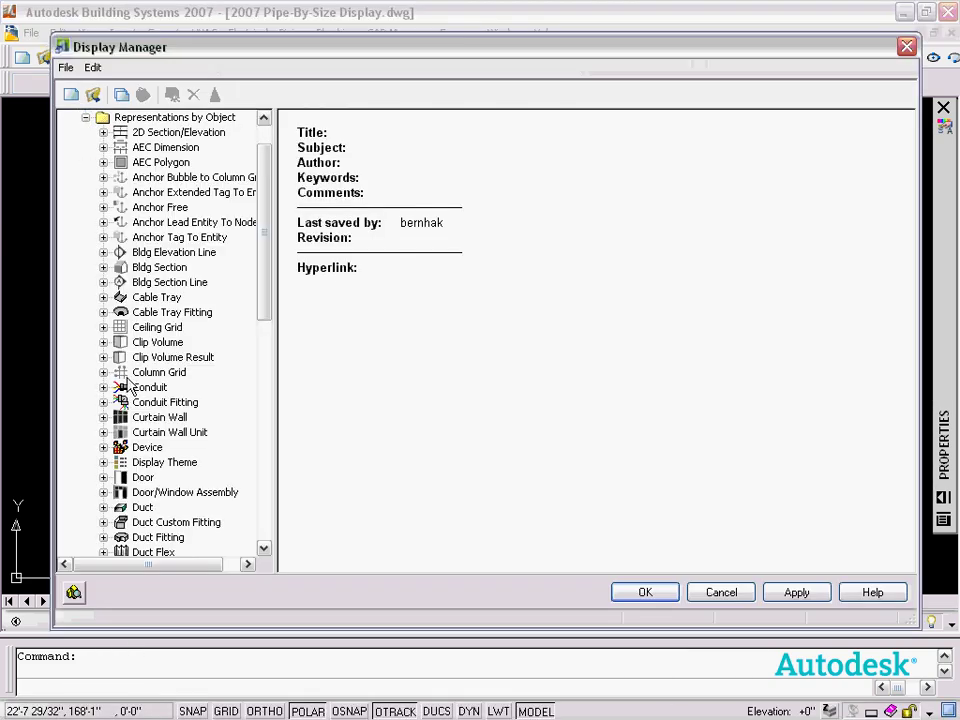
scroll(128, 387, "down", 15)
left_click(103, 237)
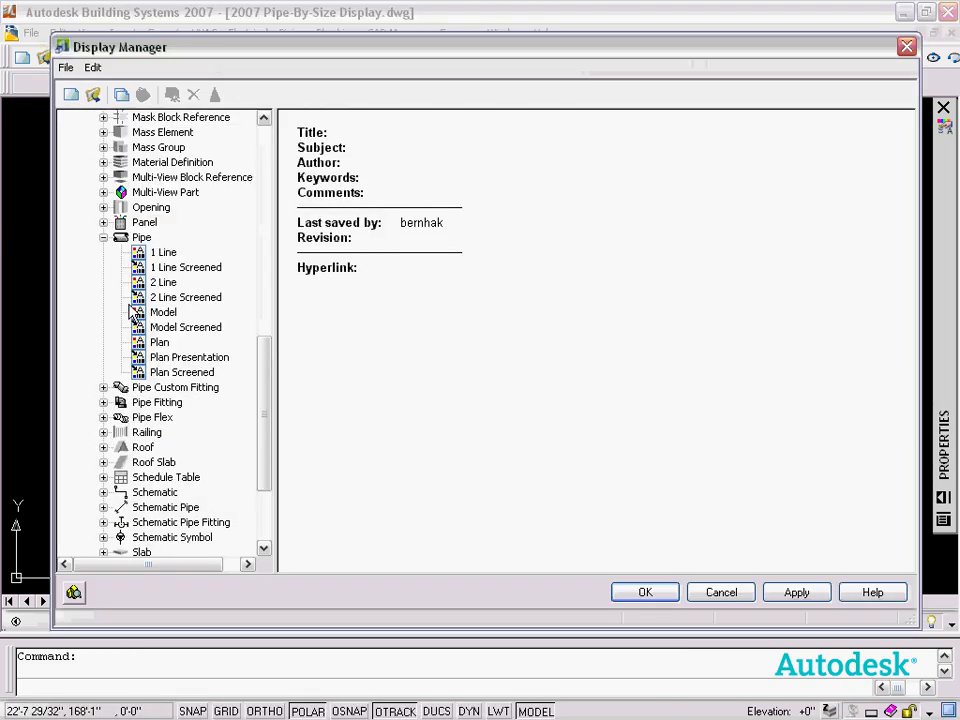
left_click(157, 343)
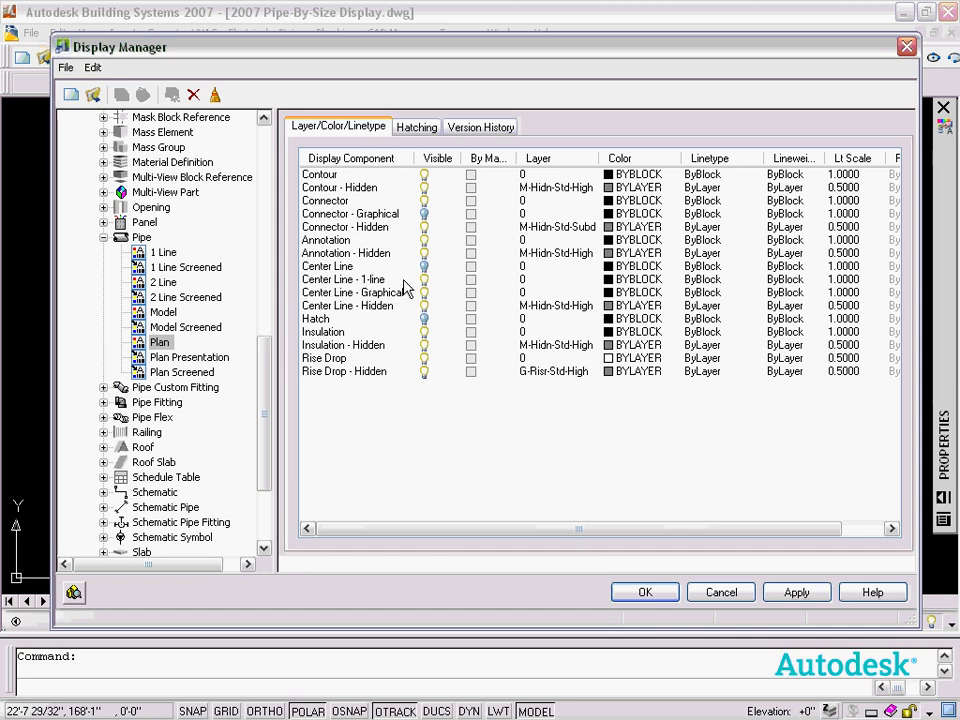
left_click(327, 281)
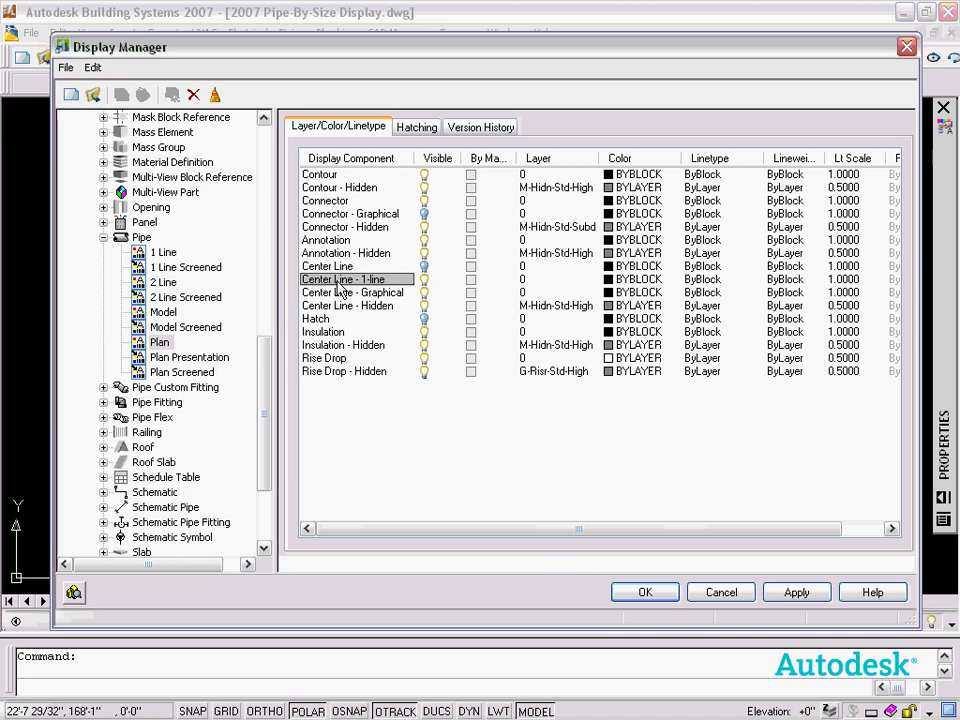
left_click(343, 267)
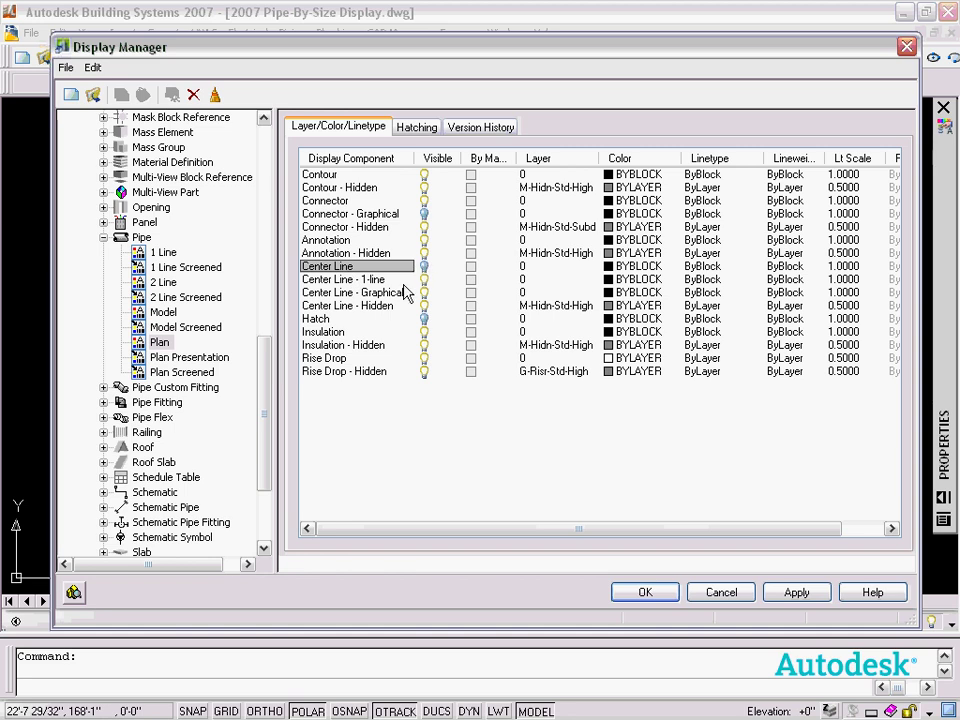
Set the color of the Center Line - Graphical component to 80 in the Pipe object's Plan display representation
left_click(358, 294)
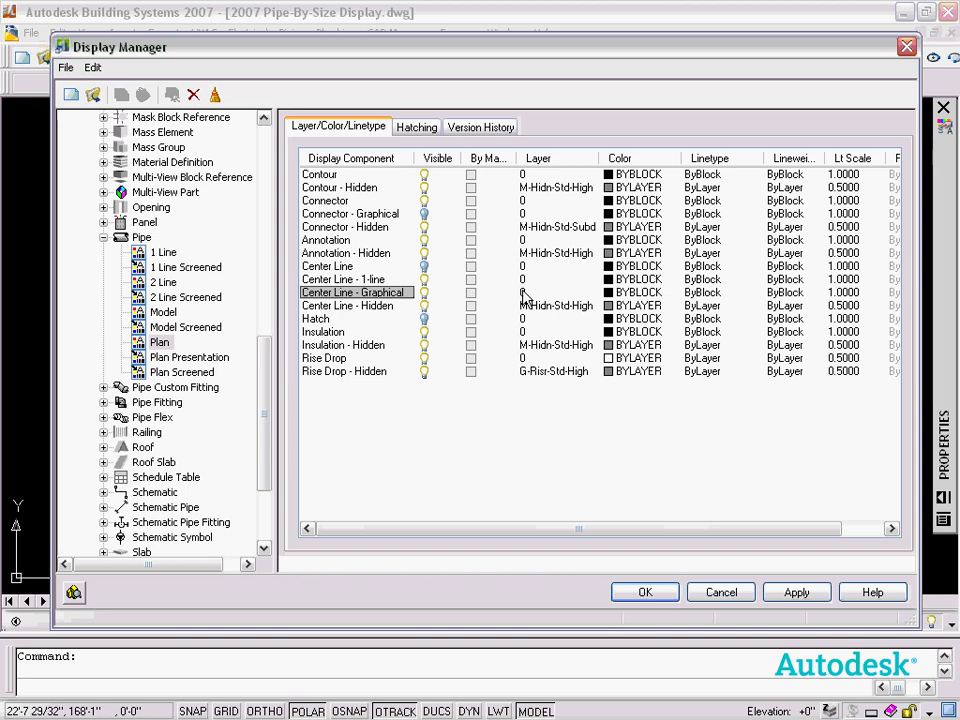
left_click(612, 292)
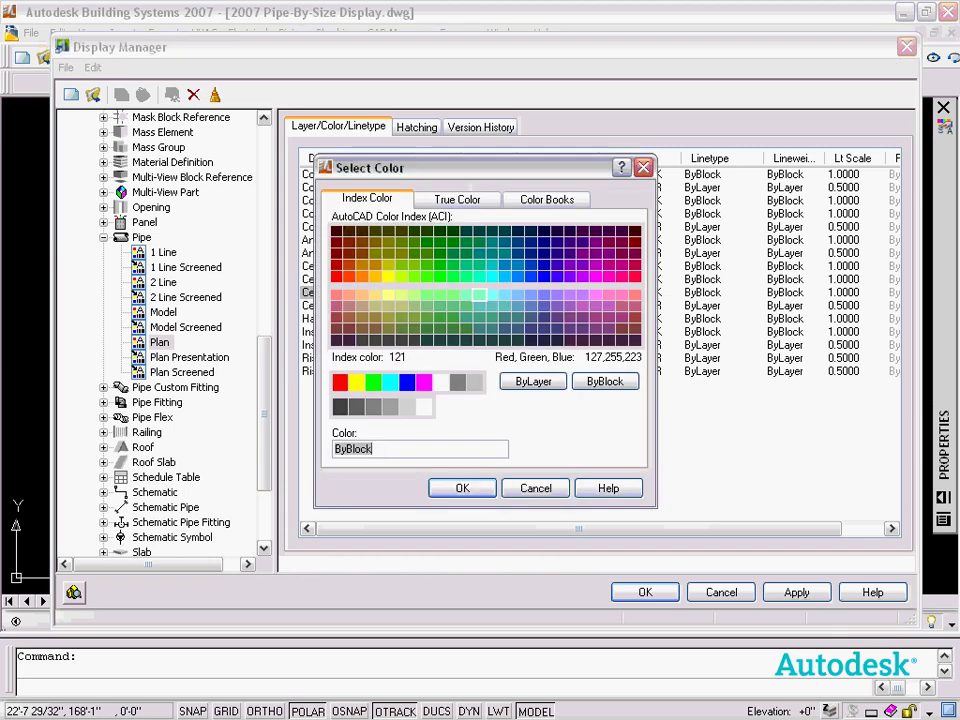
left_click(426, 276)
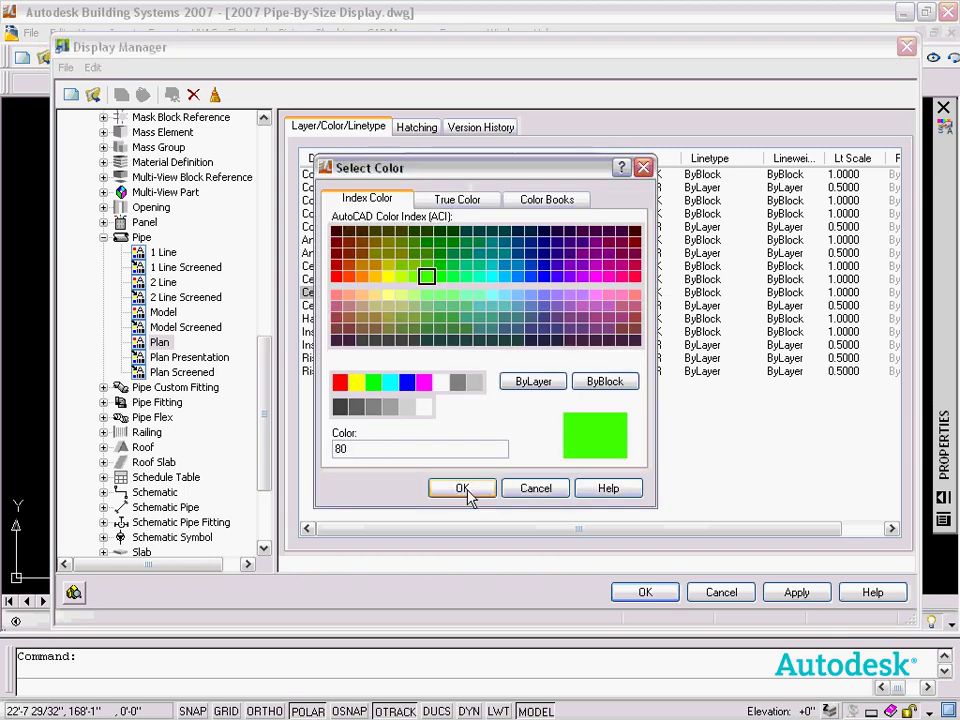
left_click(462, 488)
Set the Center Line - 1-line component's color to 10 in the Pipe object's Plan representation
left_click(362, 280)
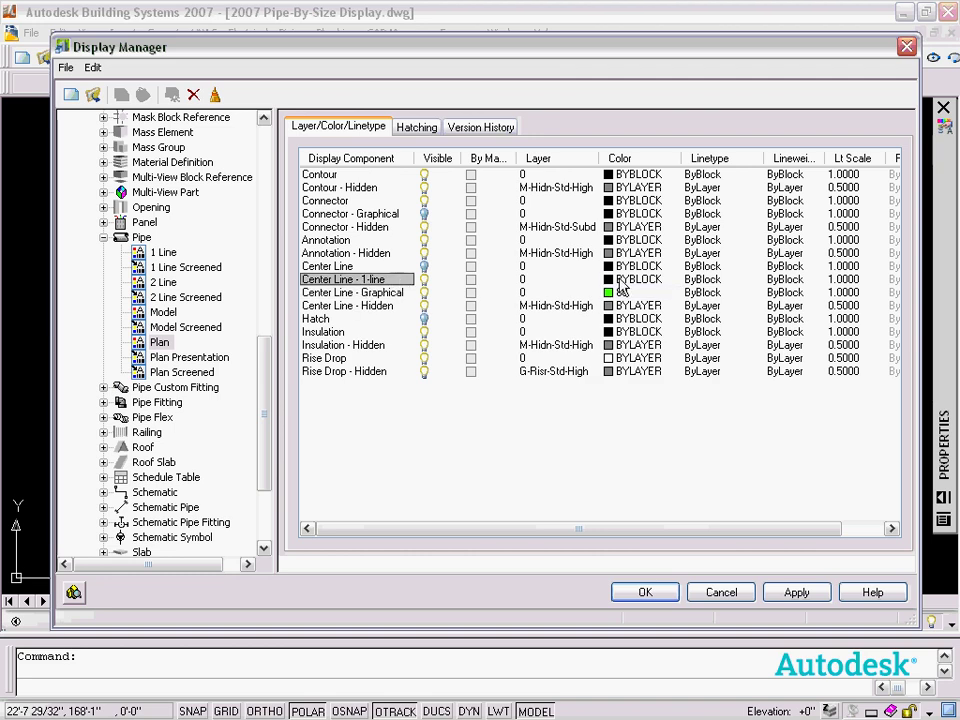
left_click(630, 279)
left_click(336, 276)
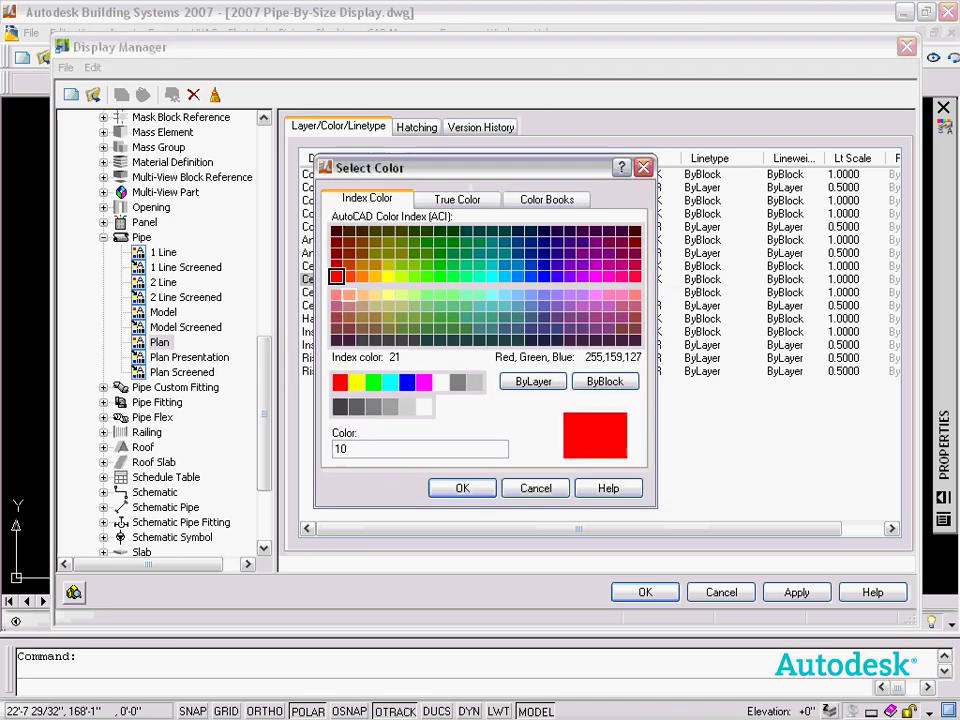
left_click(462, 488)
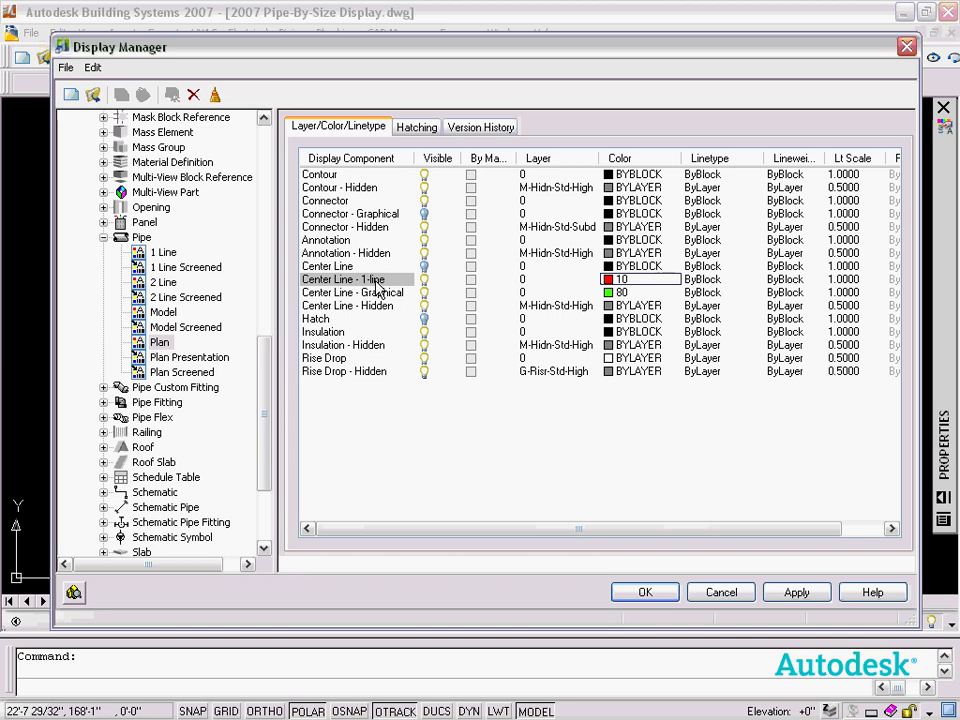
Set the Contour component's color to blue in the Pipe Plan representation and apply the display changes to the drawing
left_click(338, 177)
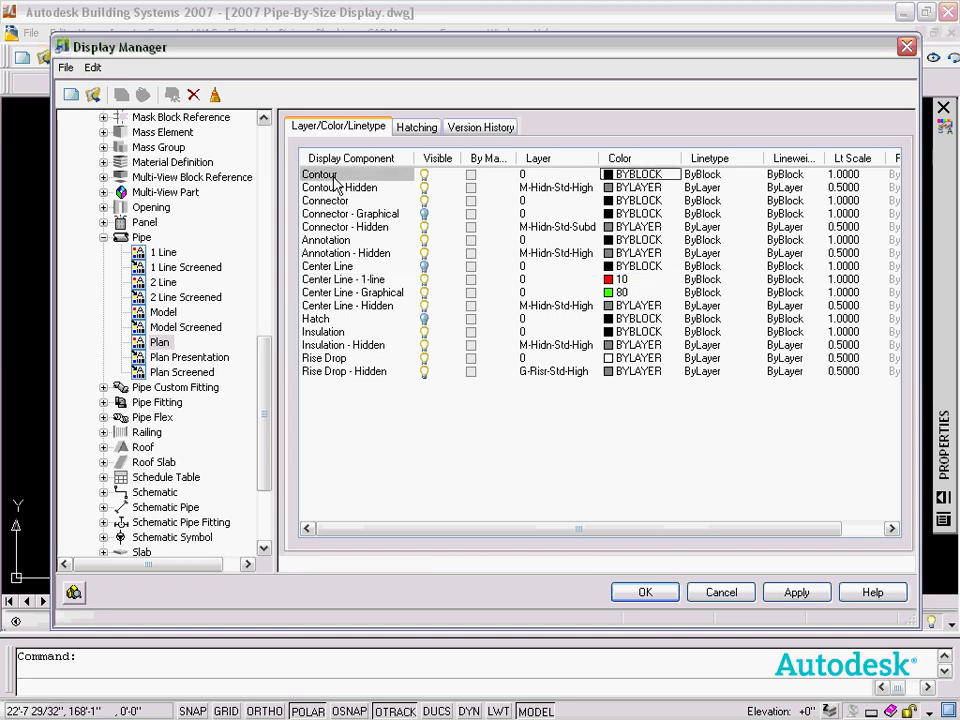
left_click(525, 176)
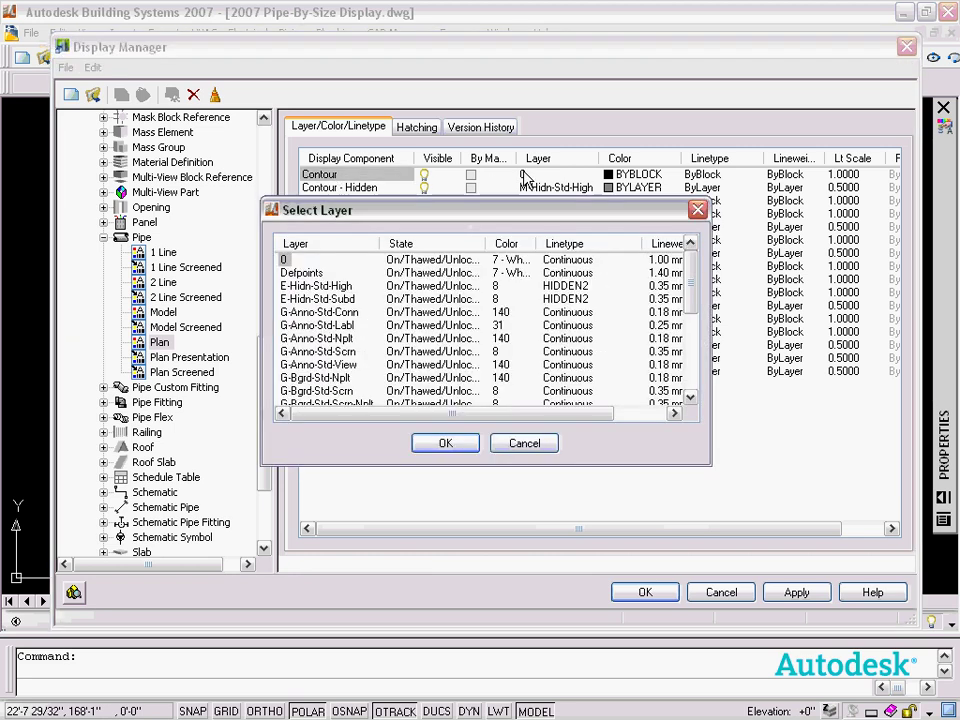
left_click(474, 448)
left_click(632, 174)
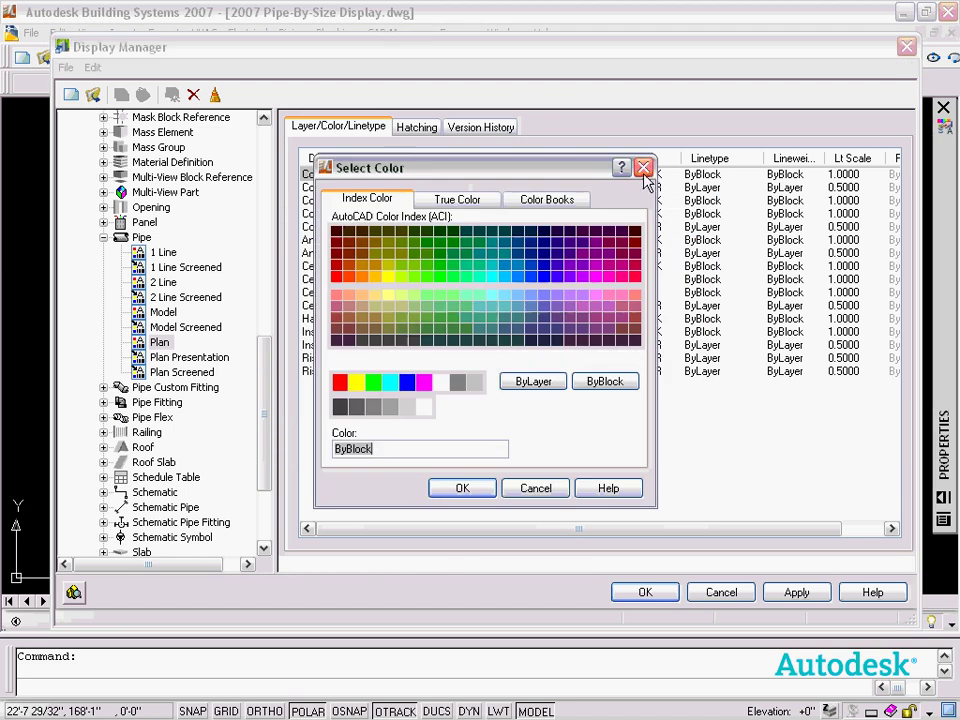
left_click(406, 381)
left_click(462, 487)
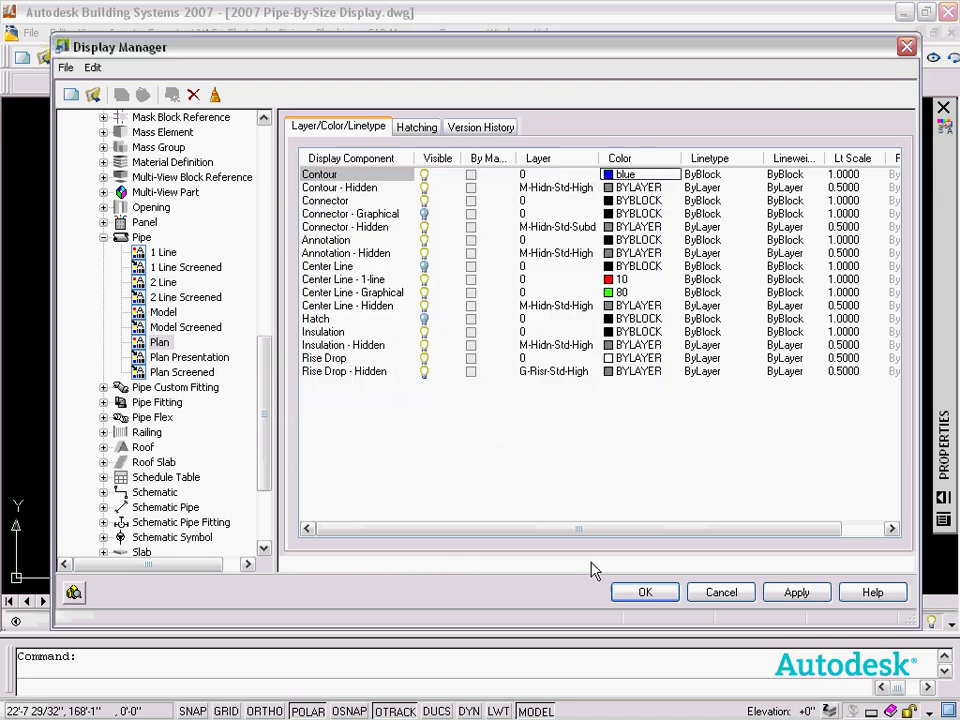
left_click(645, 592)
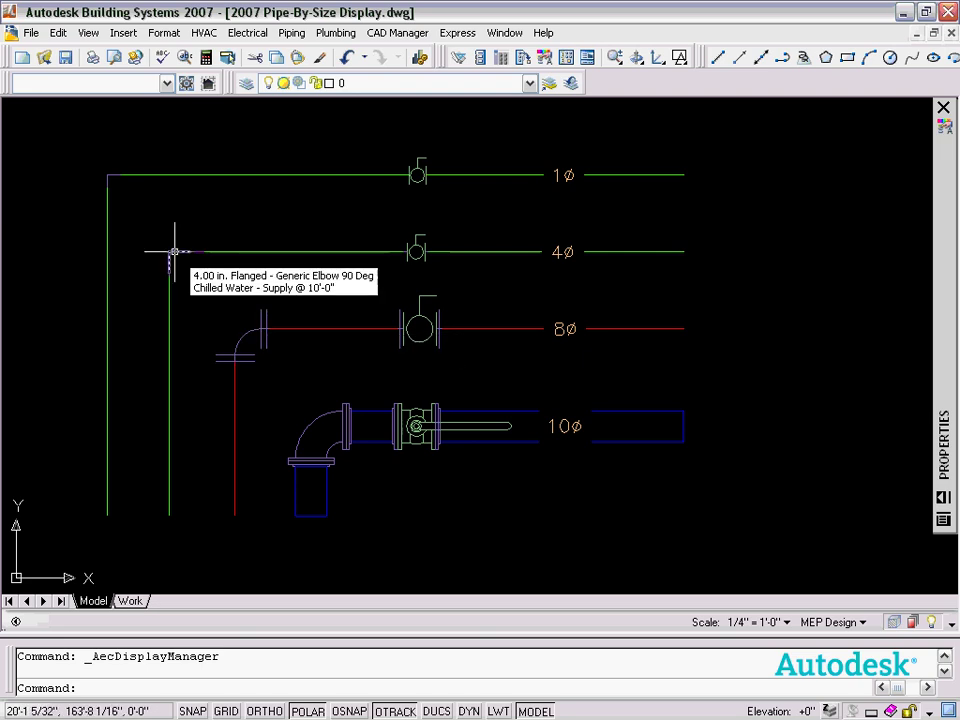
Turn on the Connector - Graphical component in the Pipe Fitting object's Plan representation and check the small elbows in the drawing
left_click(164, 34)
left_click(150, 74)
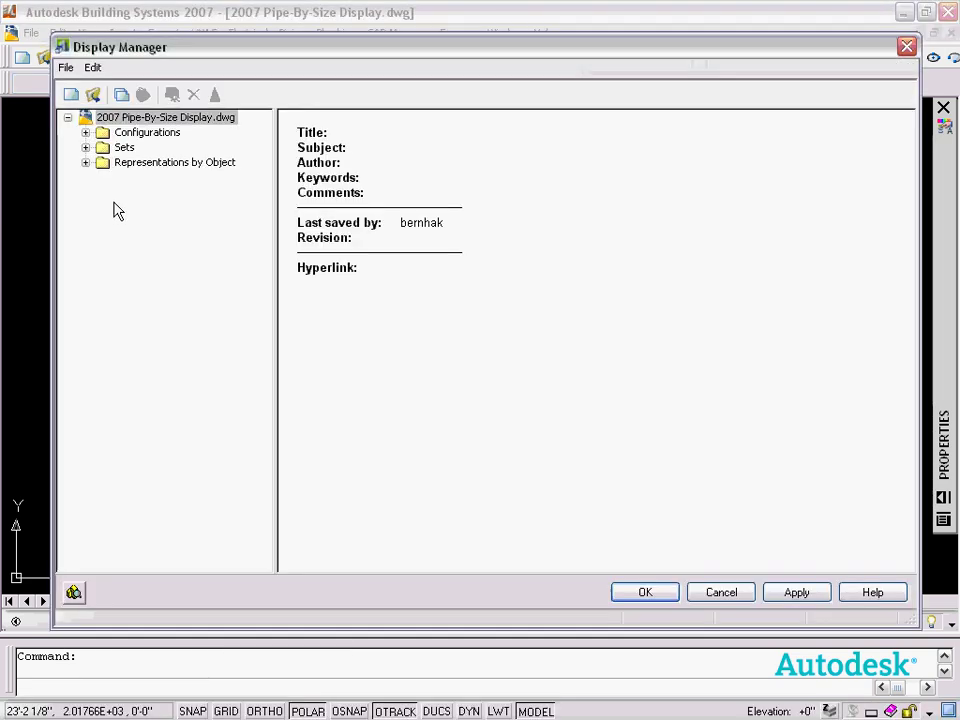
left_click(86, 147)
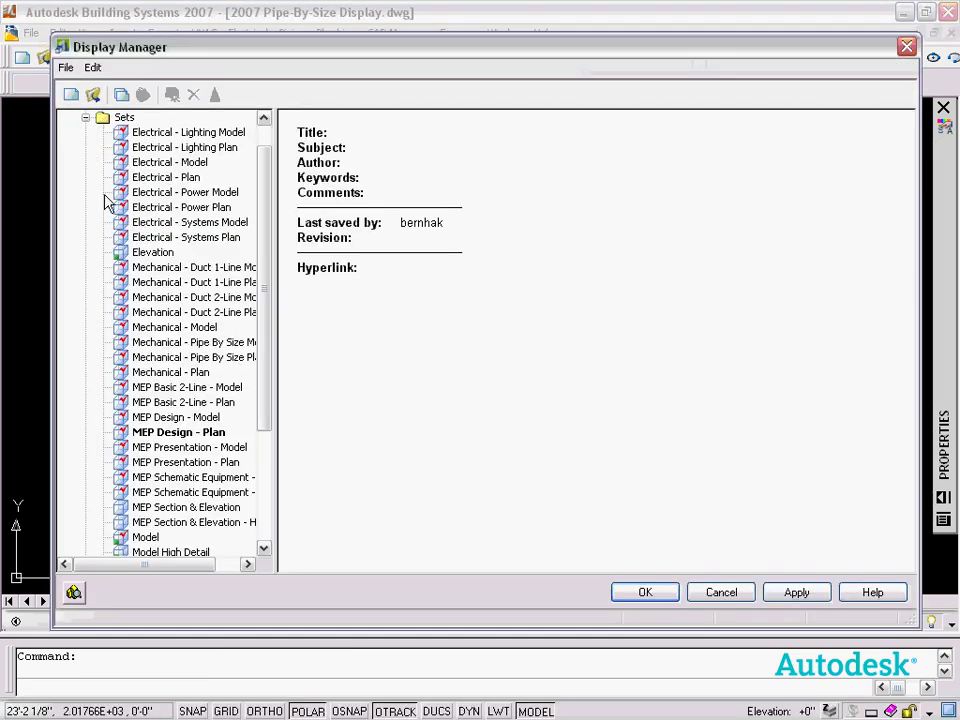
left_click(86, 117)
left_click(86, 162)
scroll(103, 440, "down", 8)
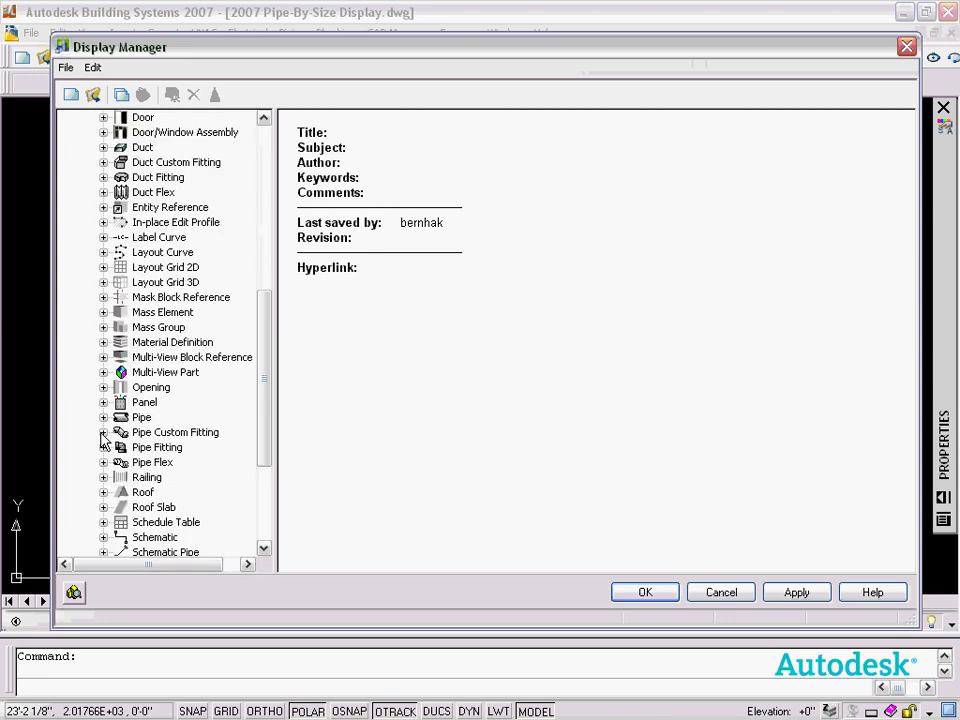
left_click(103, 447)
left_click(159, 507)
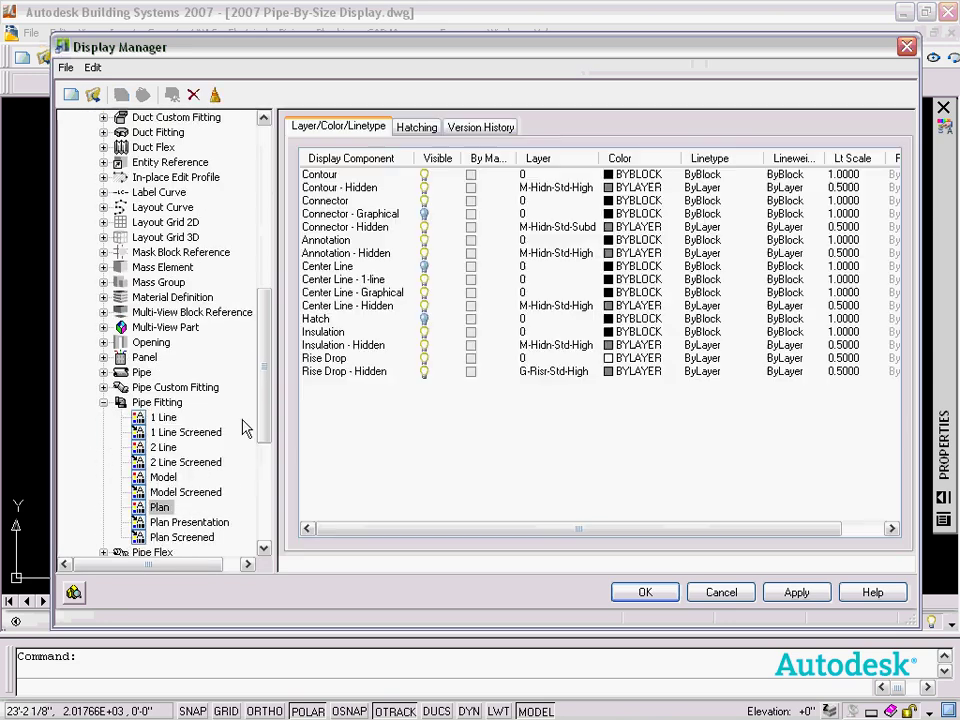
left_click(424, 216)
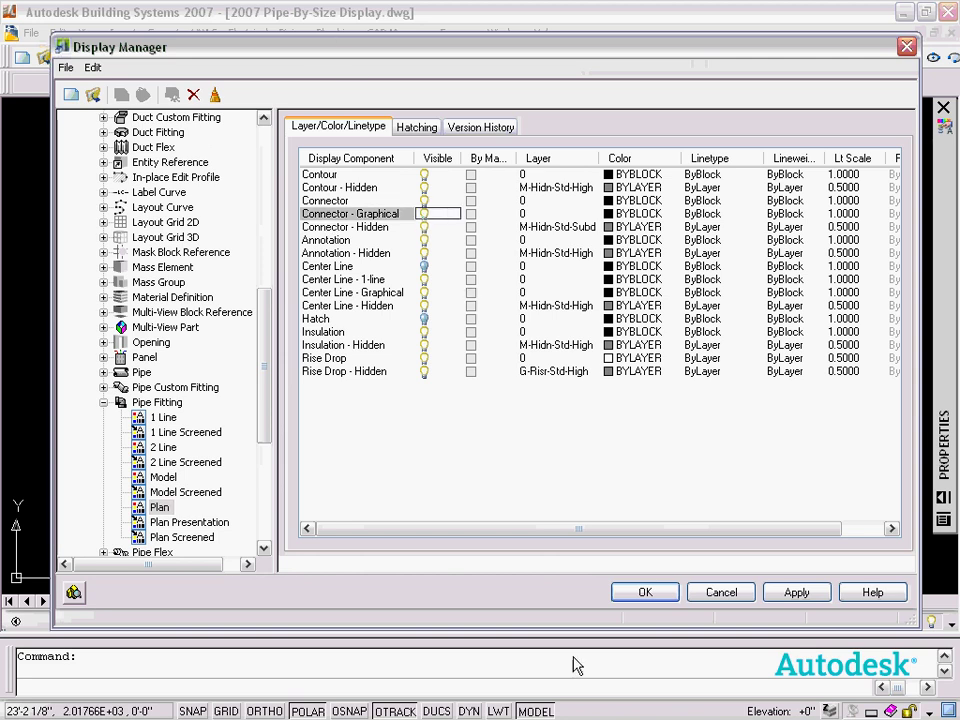
left_click(645, 592)
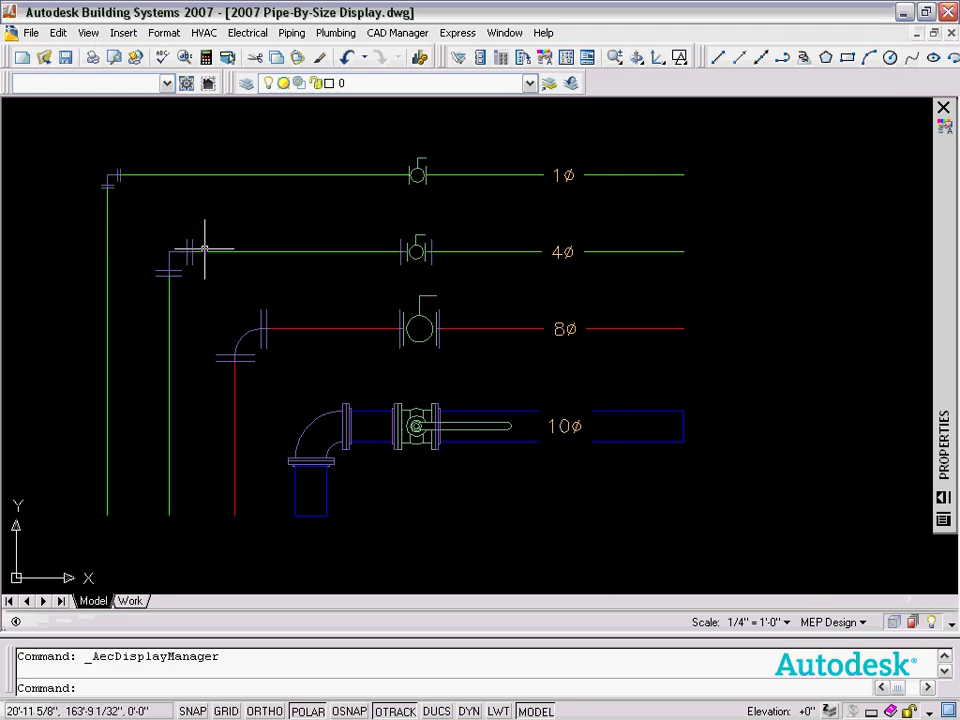
mouse_move(204, 248)
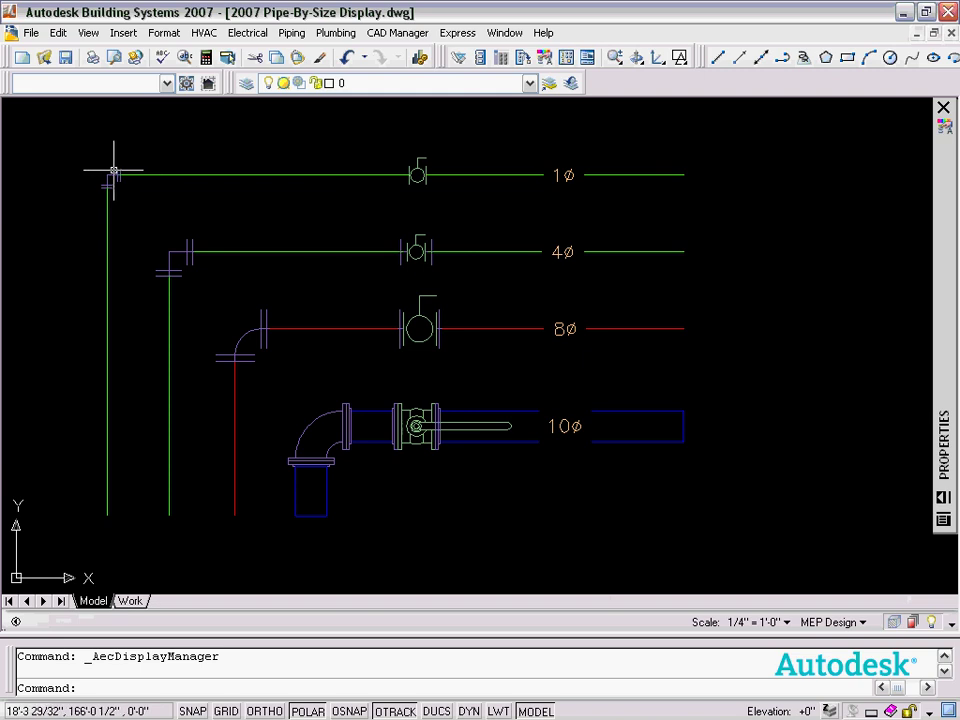
mouse_move(116, 172)
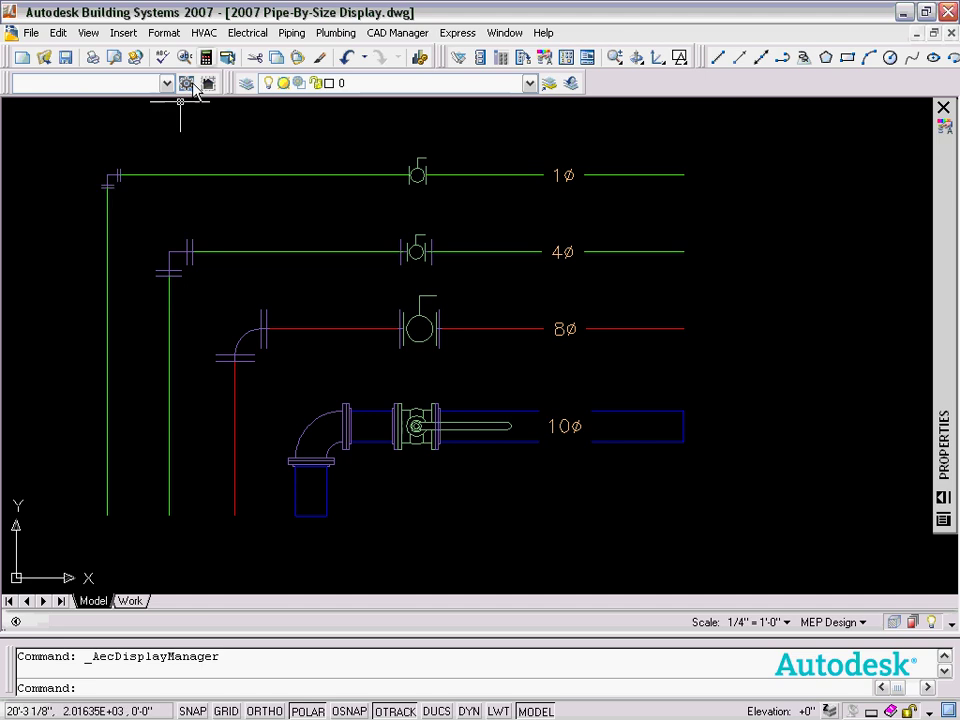
Turn the Connector - Graphical component back off in the Plan representation of the Pipe Fitting object
left_click(203, 32)
mouse_move(164, 32)
left_click(185, 74)
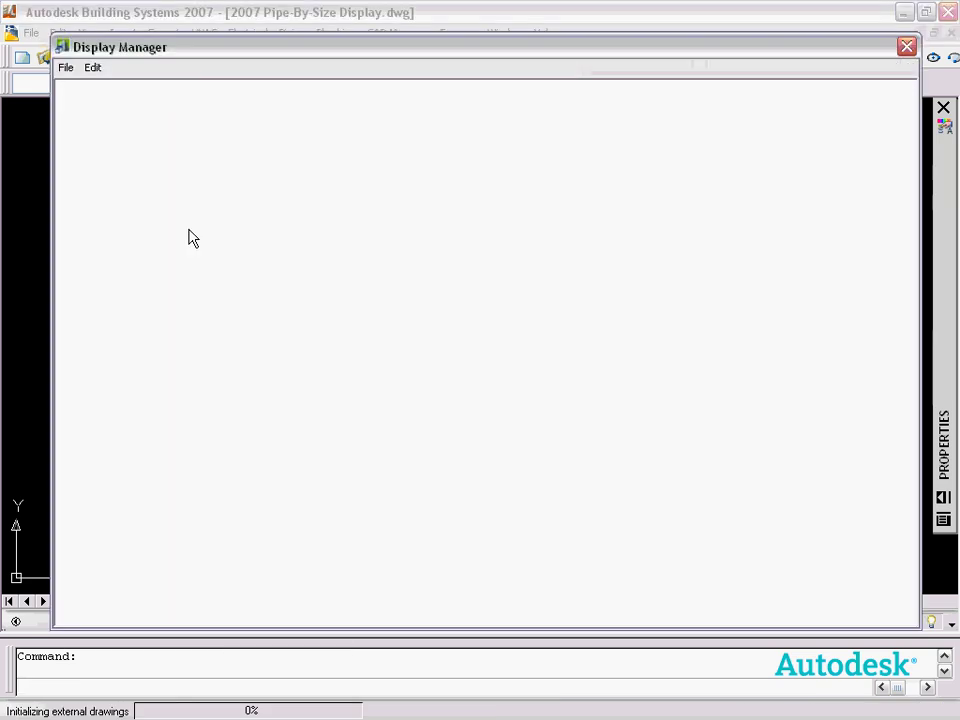
left_click(86, 163)
scroll(170, 382, "down", 13)
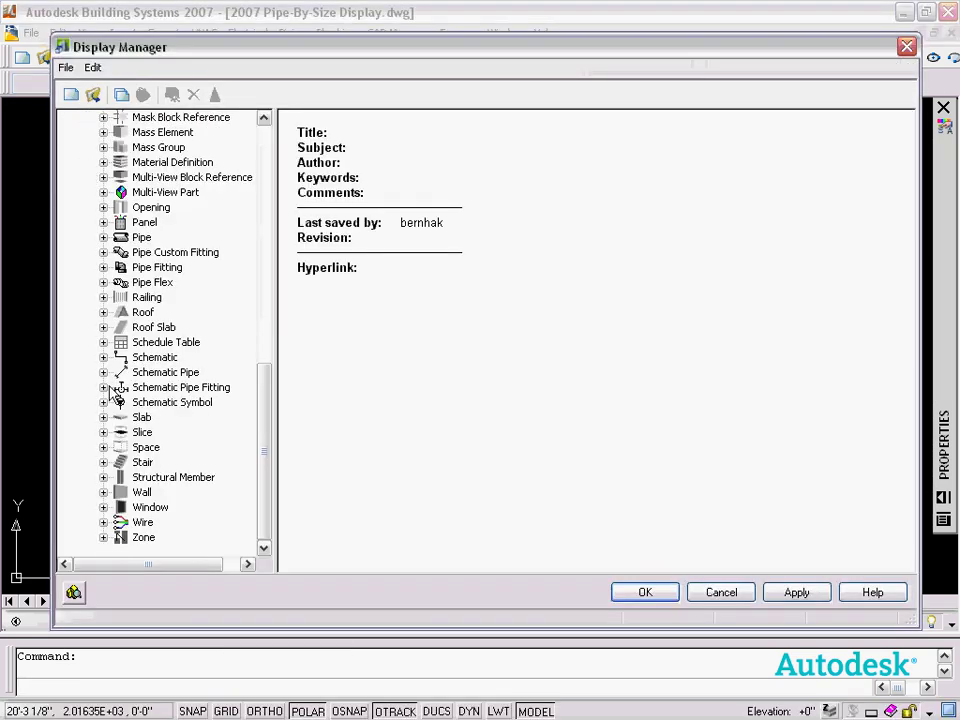
left_click(103, 267)
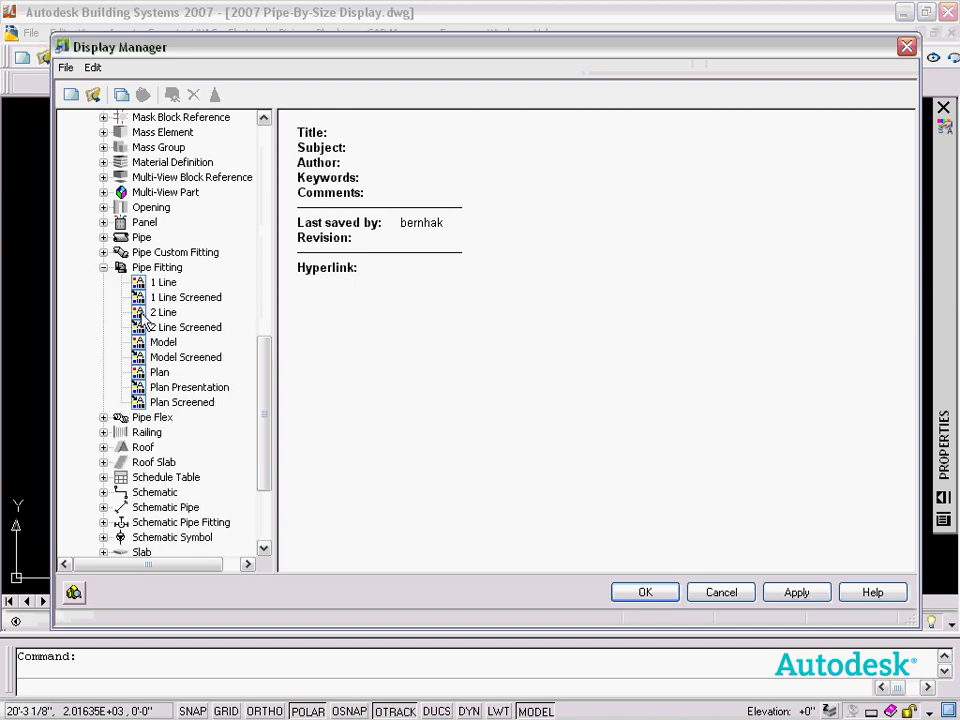
left_click(158, 372)
left_click(424, 213)
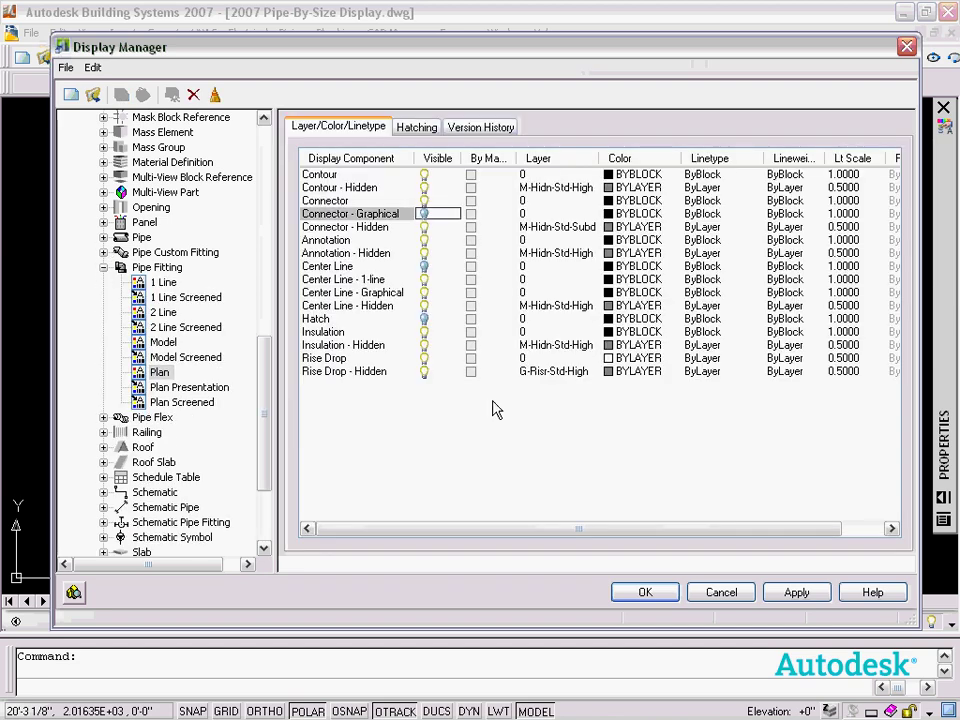
left_click(645, 592)
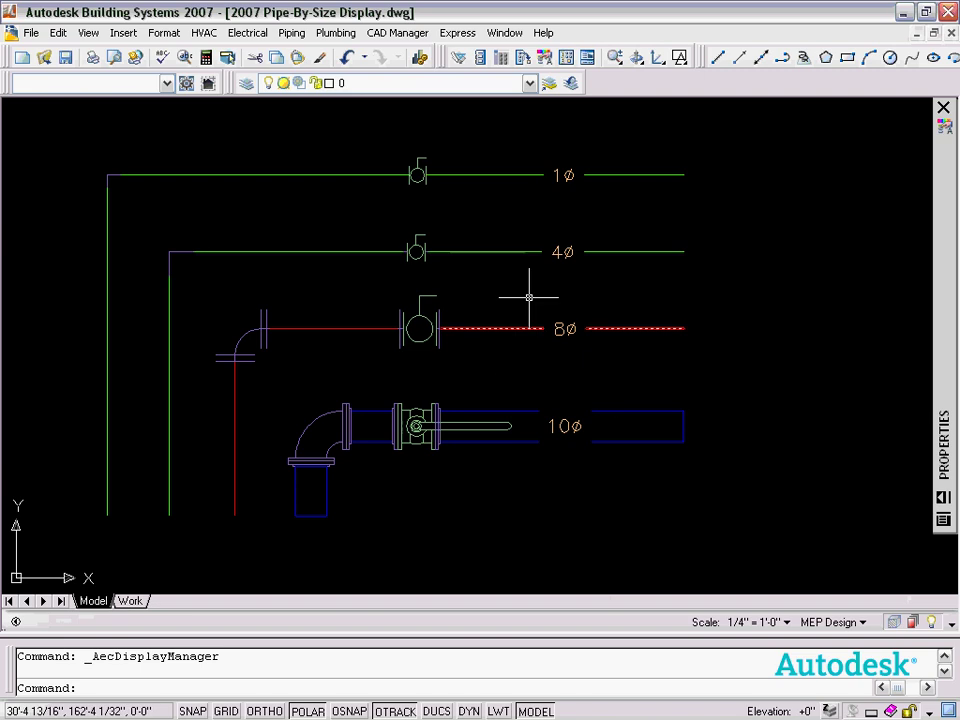